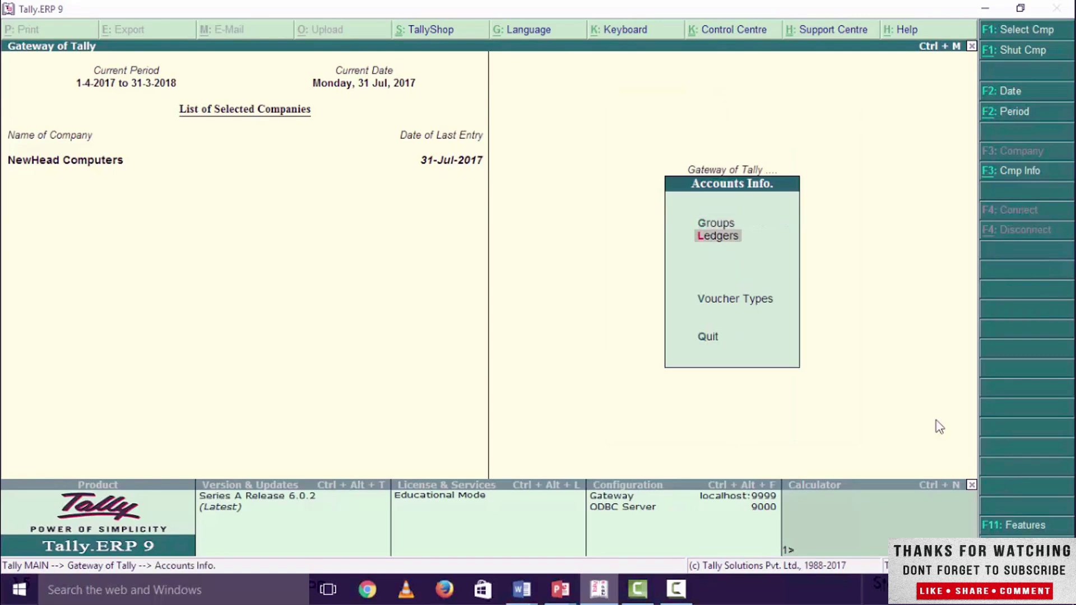
# Step: Open the CAPITAL ledger for alteration to examine its details, and quit without changing it
pyautogui.press('Return')
pyautogui.press('Down')
pyautogui.press('Down')
pyautogui.press('Return')
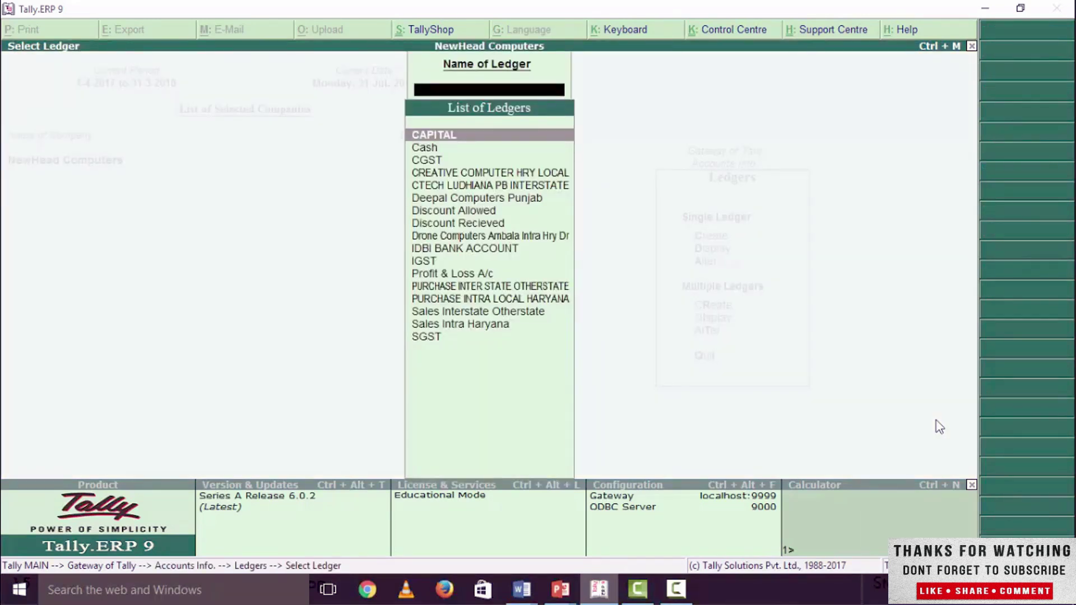
pyautogui.press('Return')
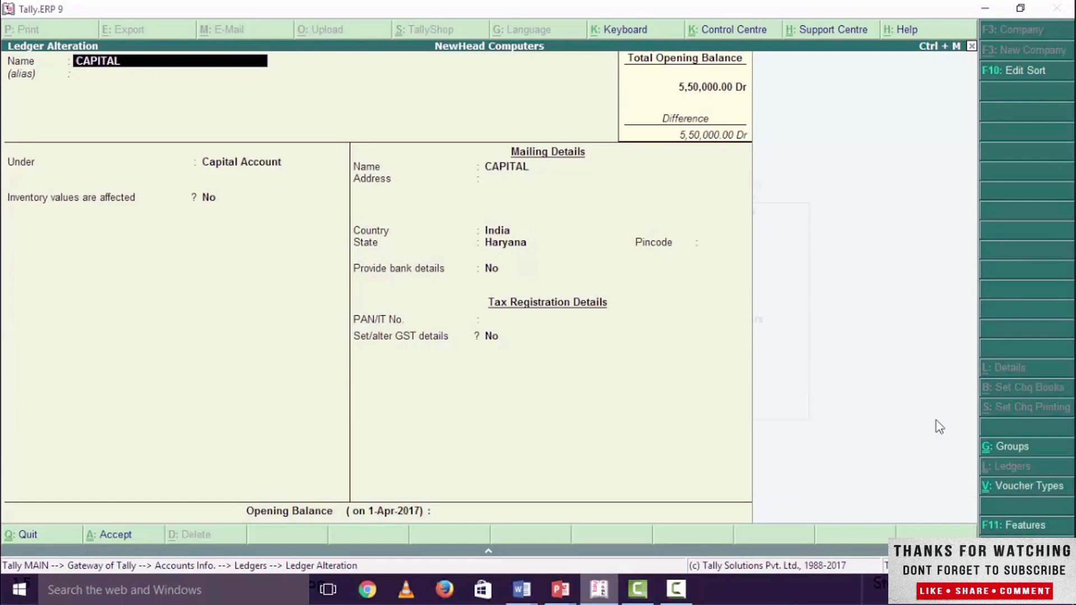
pyautogui.press('Escape')
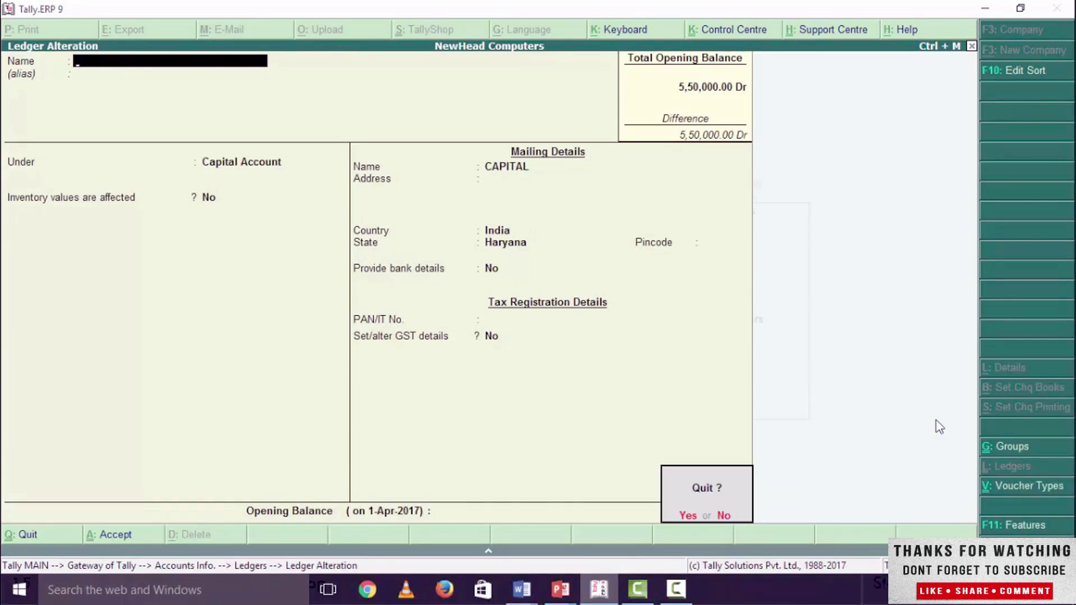
pyautogui.press('y')
# Step: Open the CREATIVE COMPUTER HRY LOCAL ledger for alteration to examine its group and state, and quit without changing it
pyautogui.press('Down')
pyautogui.press('Down')
pyautogui.press('Down')
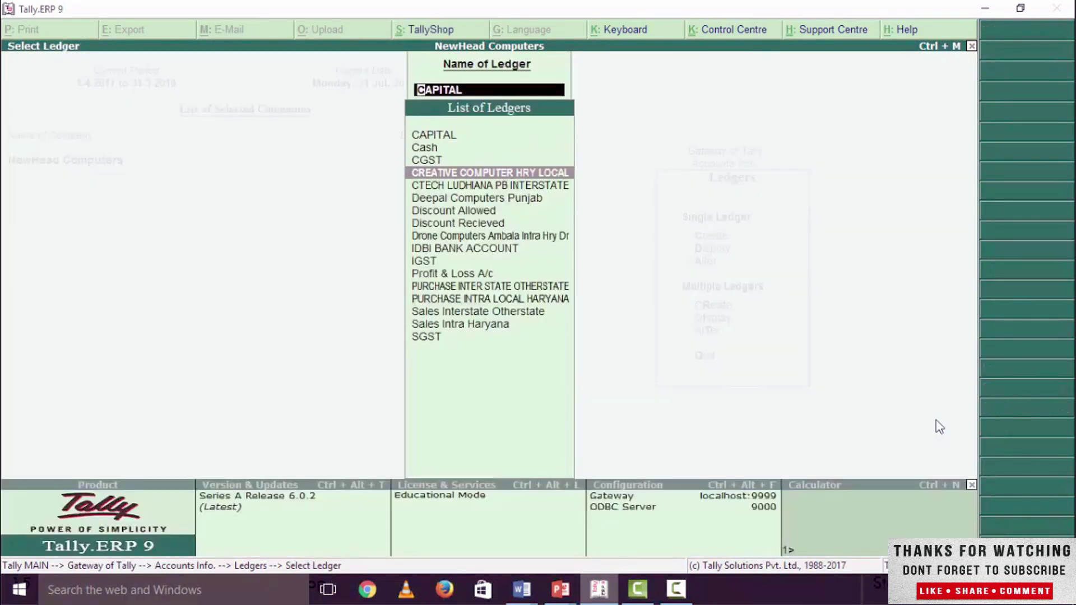
pyautogui.press('Return')
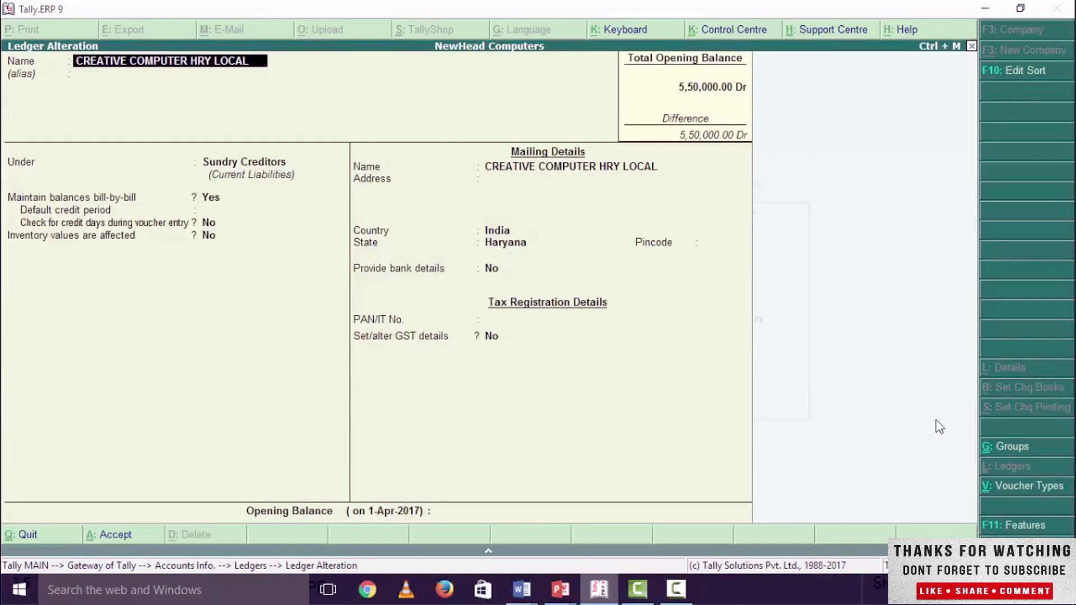
pyautogui.press('Escape')
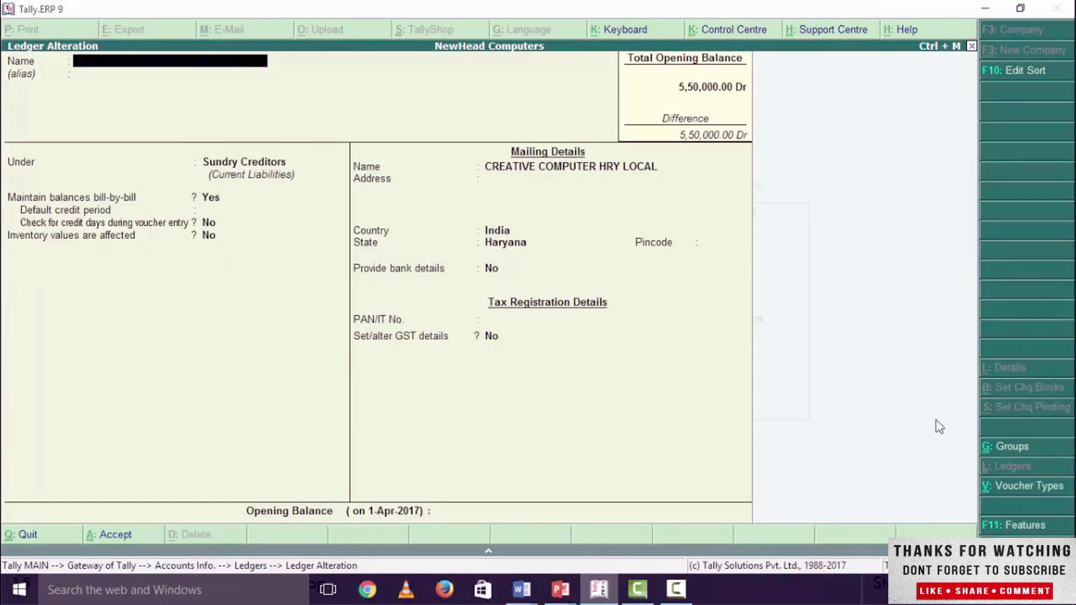
pyautogui.press('Escape')
pyautogui.press('Return')
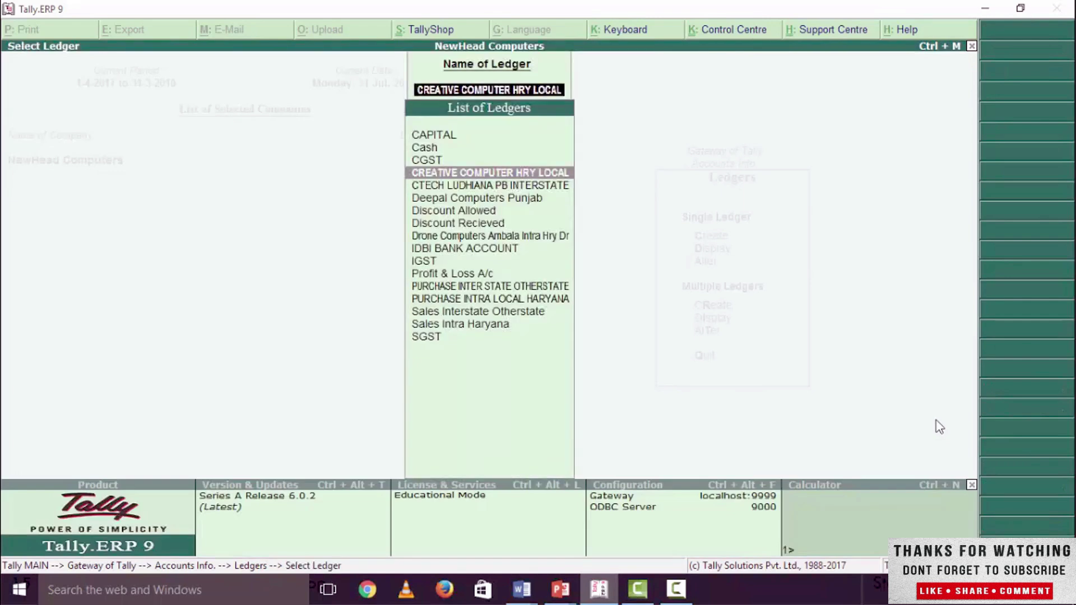
# Step: Alter the CTECH LUDHIANA PB INTERSTATE ledger, setting Set/alter GST details to Yes to bring up its GST details
pyautogui.press('Down')
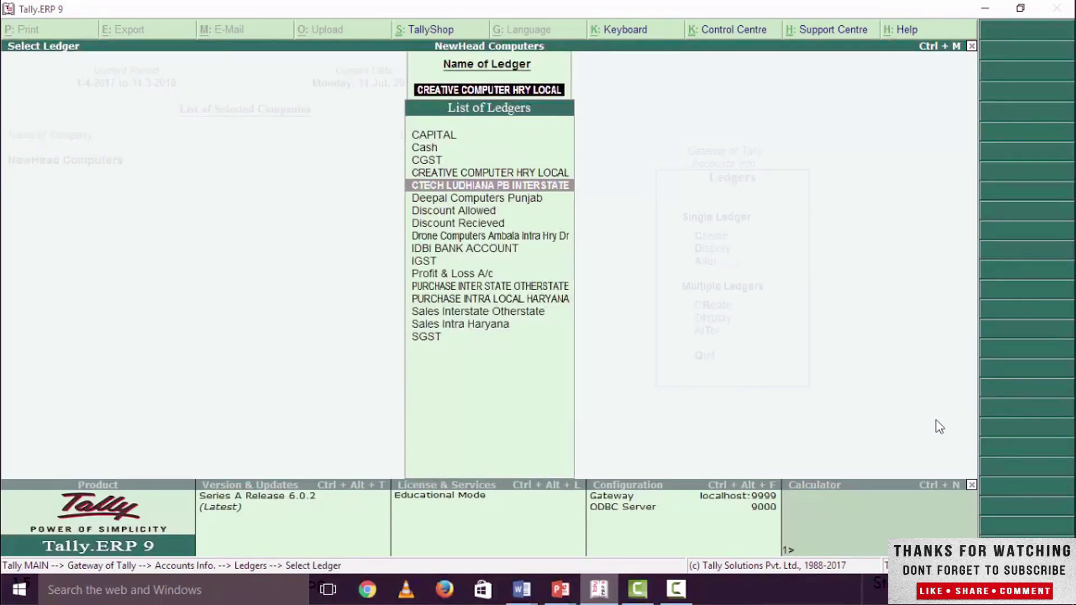
pyautogui.press('Return')
pyautogui.press('Return')
pyautogui.press('Return')
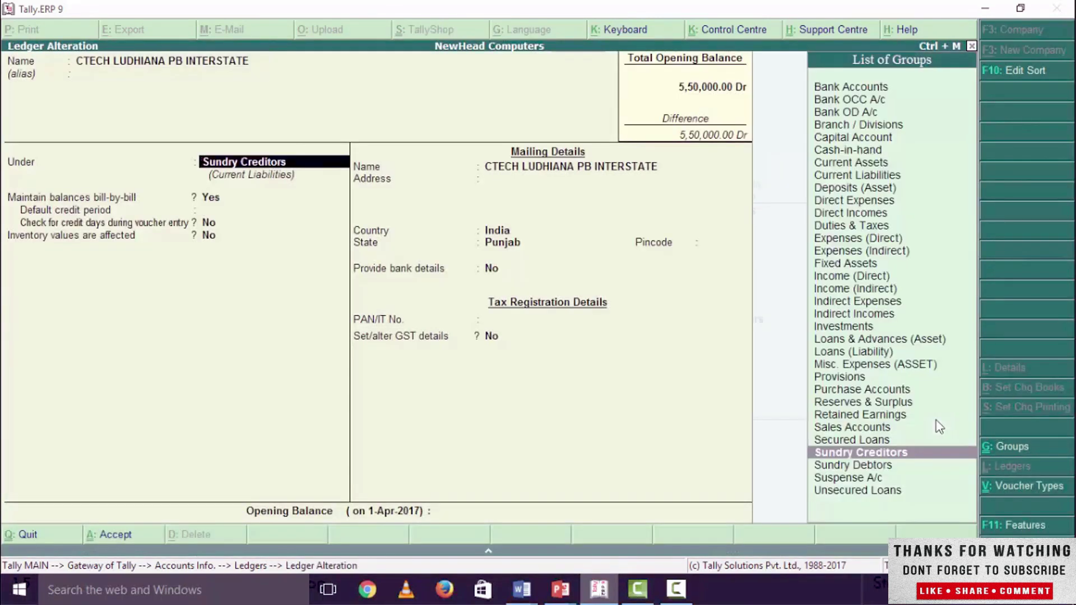
pyautogui.press('Return')
pyautogui.press('Return')
pyautogui.press('Return')
pyautogui.press('Return')
pyautogui.press('Return')
pyautogui.press('Return')
pyautogui.press('Return')
pyautogui.press('Return')
pyautogui.press('Return')
pyautogui.press('Return')
pyautogui.press('Return')
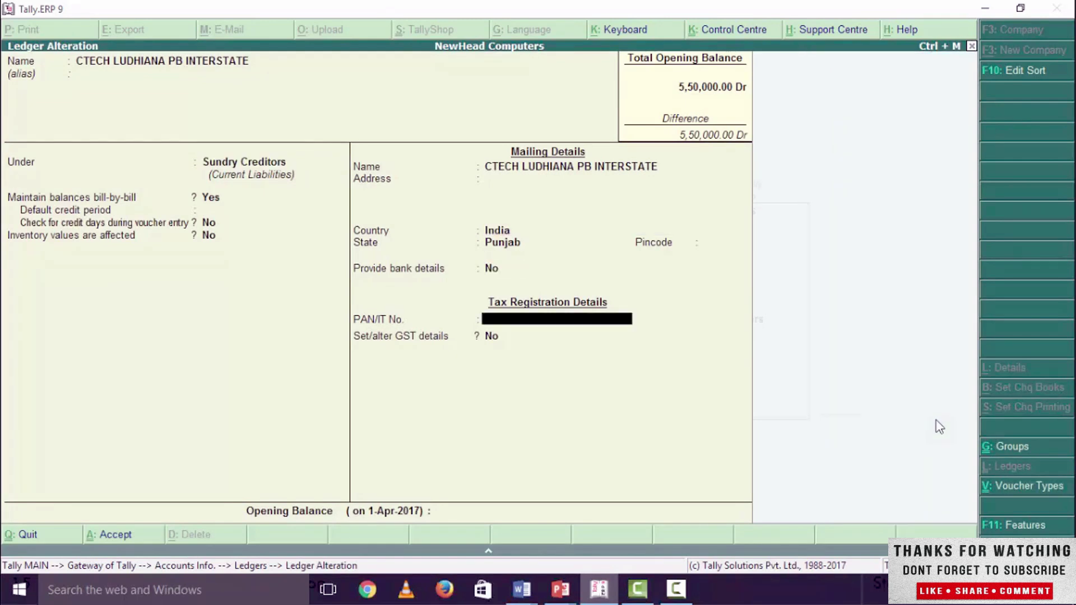
pyautogui.press('Return')
pyautogui.write('y')
pyautogui.press('Return')
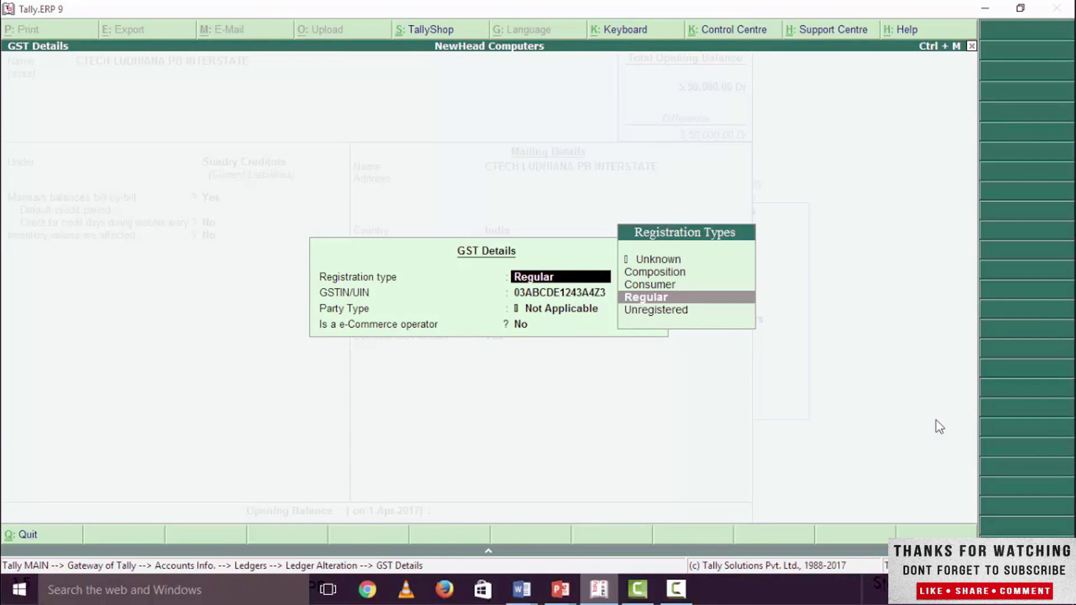
# Step: Keep the Regular registration type and the other existing GST details, and save the CTECH LUDHIANA PB INTERSTATE ledger
pyautogui.press('Return')
pyautogui.press('Return')
pyautogui.press('Return')
pyautogui.press('Return')
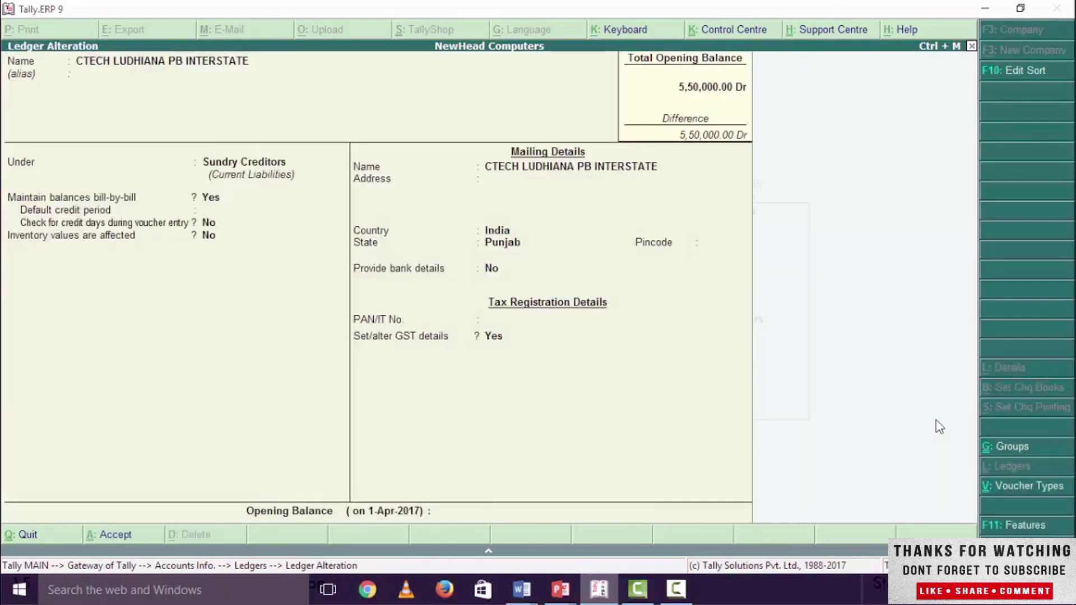
pyautogui.hotkey('ctrl', 'a')
# Step: Examine the party ledgers in the list, including Deepal Computers Punjab and Drone Computers Ambala Intra Hry Dr
pyautogui.press('Down')
pyautogui.press('Down')
pyautogui.press('Down')
pyautogui.press('Down')
pyautogui.press('Down')
pyautogui.press('Down')
pyautogui.press('Down')
pyautogui.press('Down')
pyautogui.press('Down')
pyautogui.press('Down')
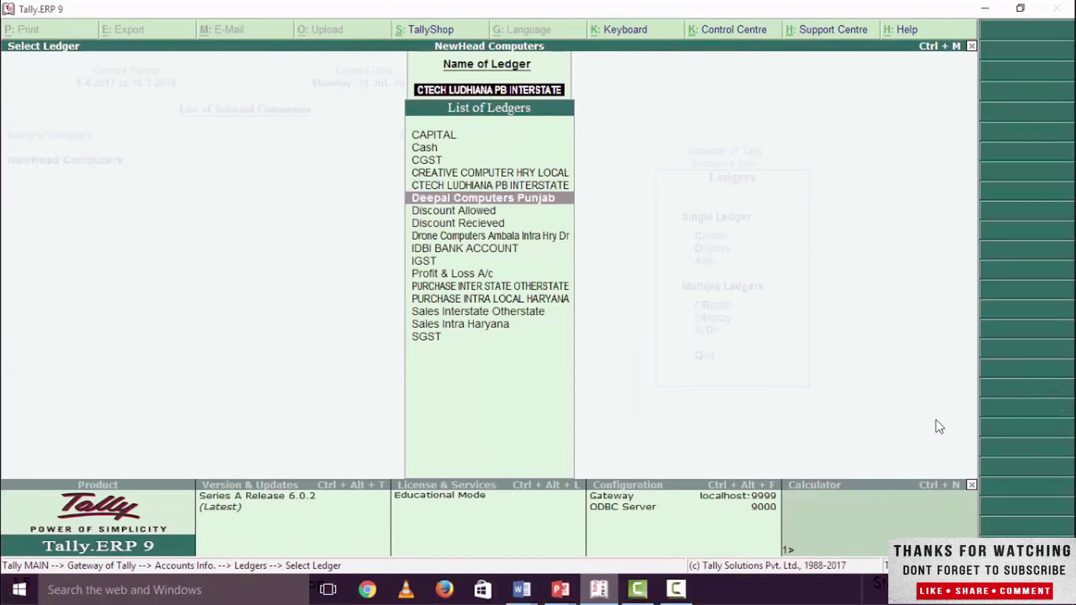
pyautogui.press('Up')
pyautogui.press('Up')
pyautogui.press('Up')
pyautogui.press('Up')
pyautogui.press('Up')
pyautogui.press('Up')
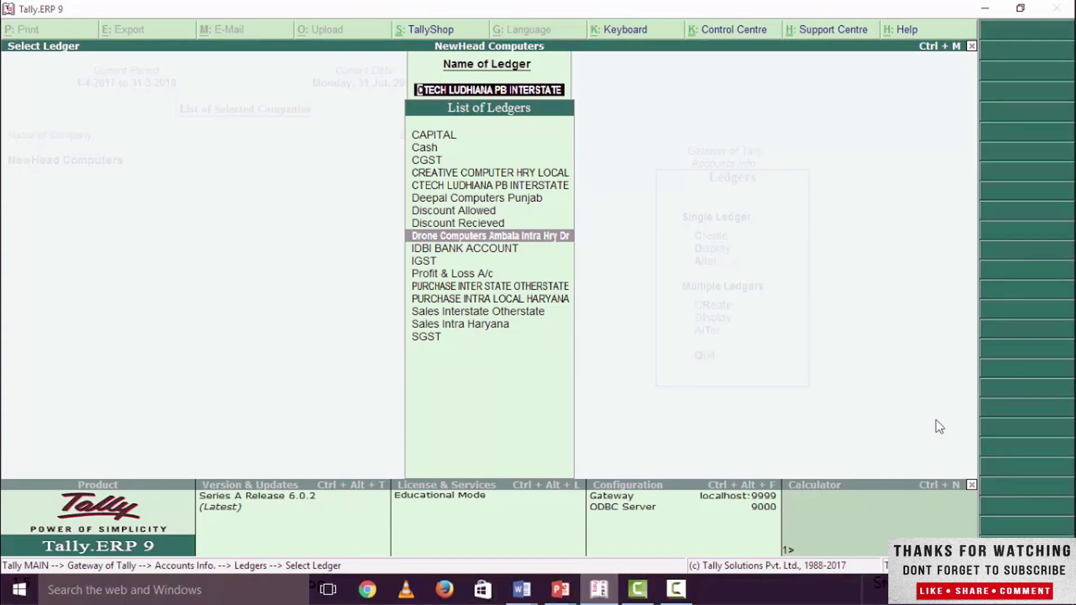
pyautogui.press('Up')
pyautogui.press('Up')
pyautogui.press('Up')
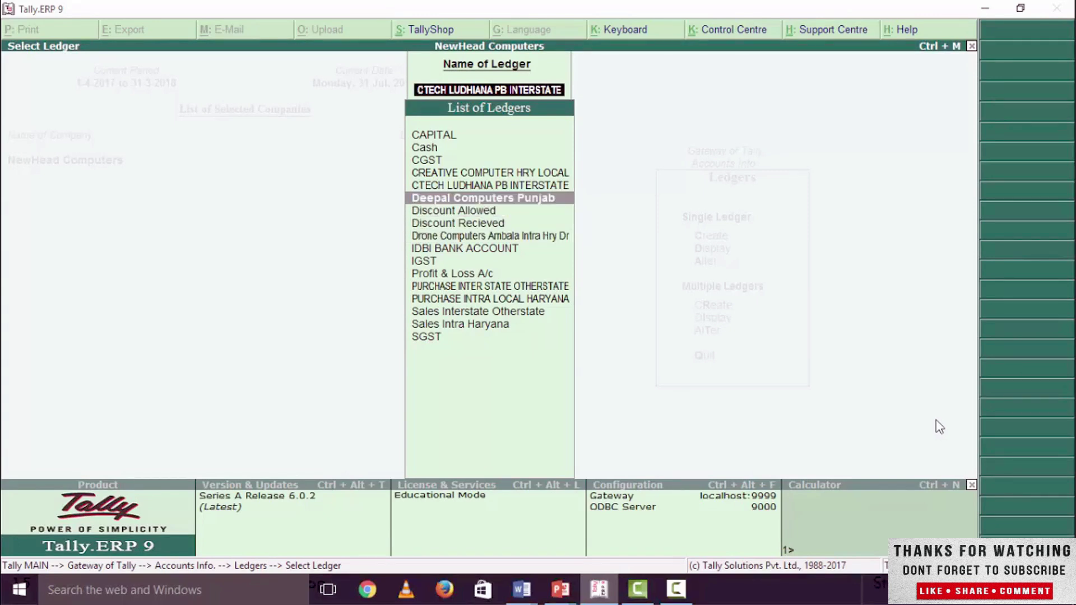
# Step: Examine the interstate and intrastate purchase and sales ledgers in the ledger list
pyautogui.press('Down')
pyautogui.press('Down')
pyautogui.press('Down')
pyautogui.press('Down')
pyautogui.press('Down')
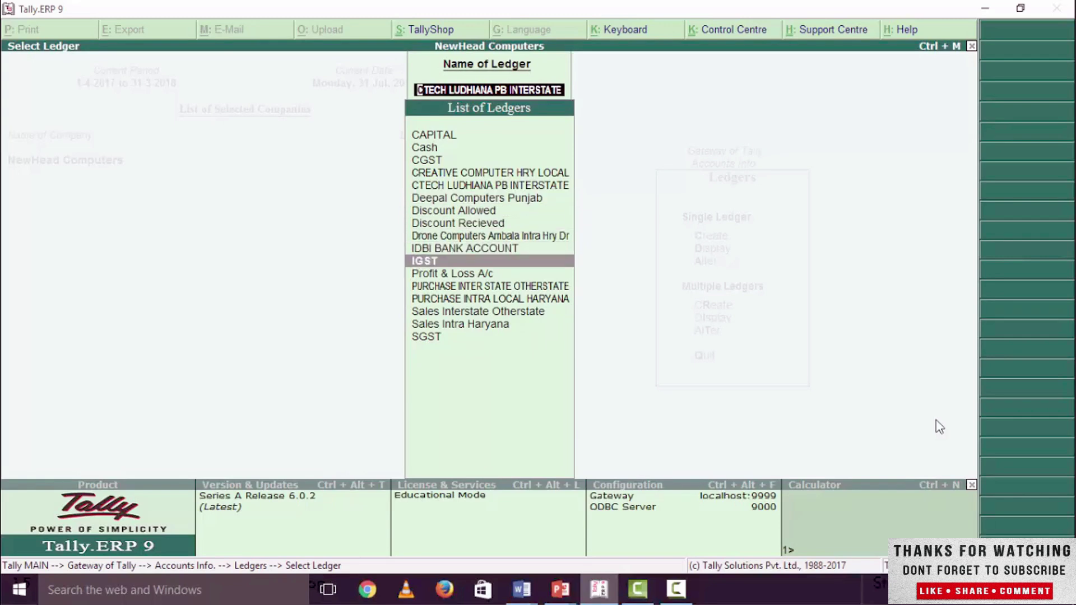
pyautogui.press('Down')
pyautogui.press('Down')
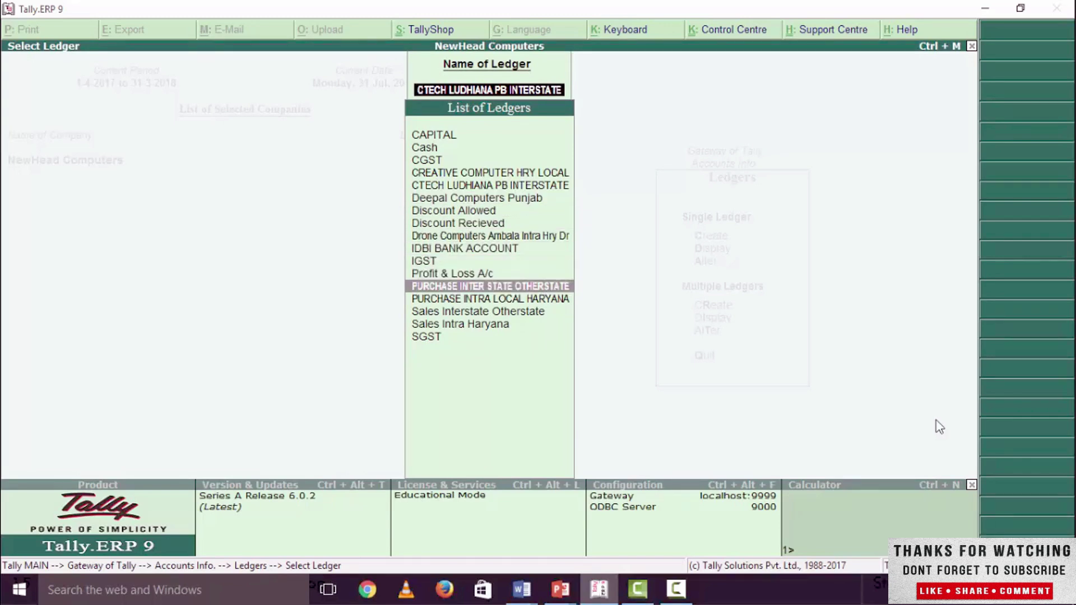
pyautogui.press('Down')
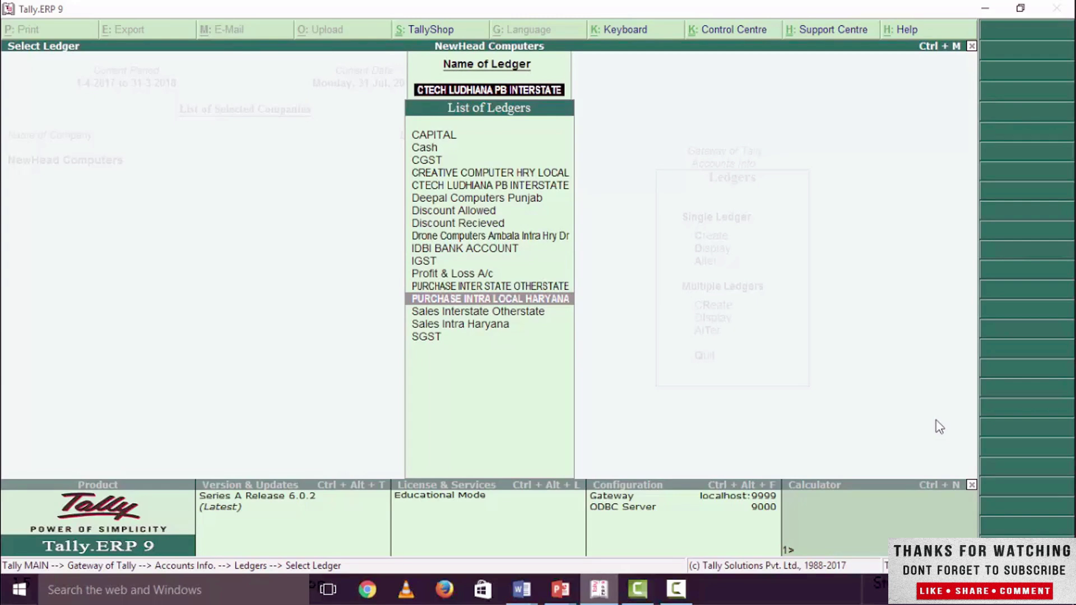
pyautogui.press('Down')
pyautogui.press('Down')
pyautogui.press('Up')
pyautogui.press('Up')
pyautogui.press('Down')
pyautogui.press('Down')
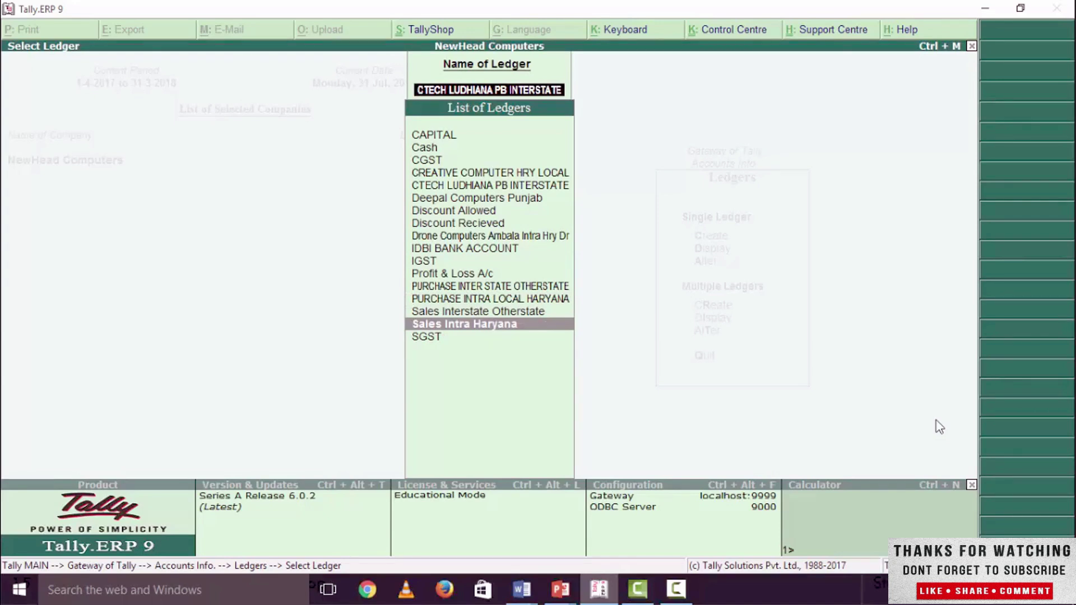
pyautogui.press('Up')
pyautogui.press('Up')
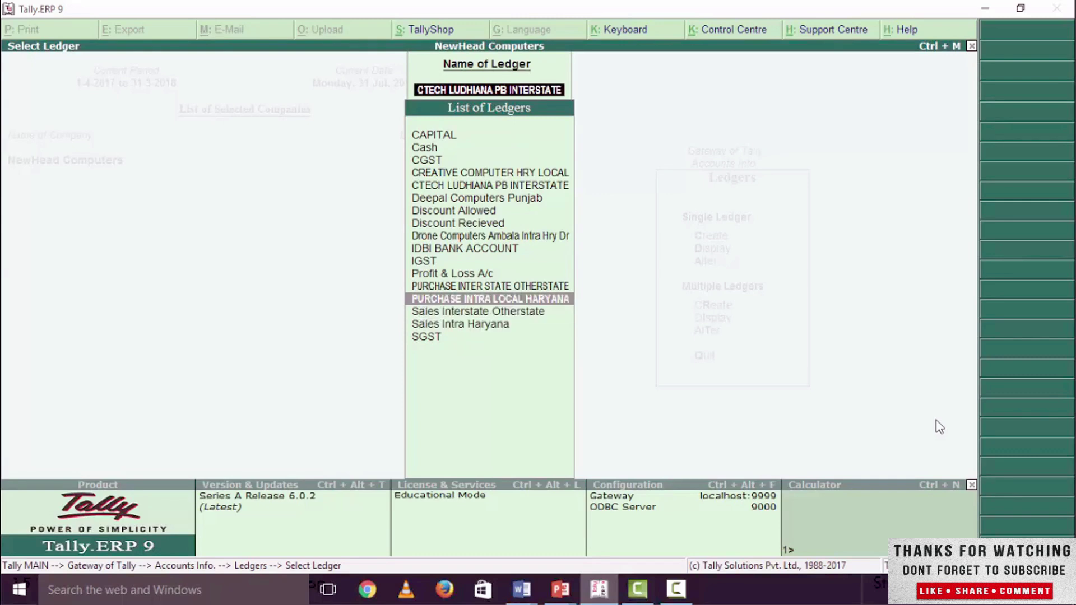
# Step: Examine the CGST and SGST tax ledgers in the list, and return to the Gateway of Tally
pyautogui.press('Up')
pyautogui.press('Up')
pyautogui.press('Up')
pyautogui.press('Up')
pyautogui.press('Up')
pyautogui.press('Up')
pyautogui.press('Up')
pyautogui.press('Up')
pyautogui.press('Up')
pyautogui.press('Up')
pyautogui.press('Up')
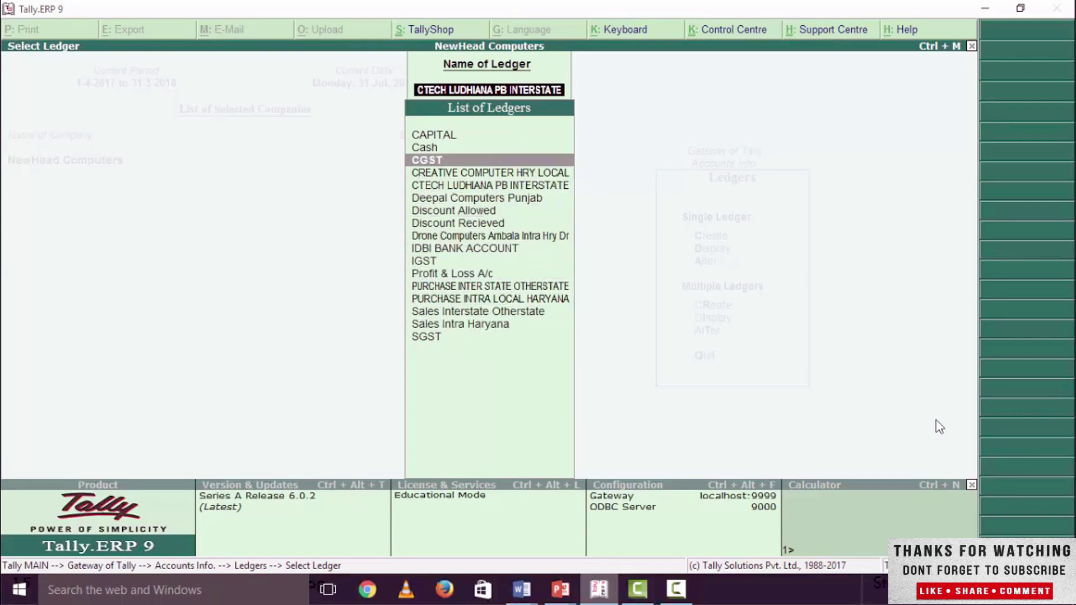
pyautogui.press('Down')
pyautogui.press('Down')
pyautogui.press('Down')
pyautogui.press('Down')
pyautogui.press('Down')
pyautogui.press('Down')
pyautogui.press('Down')
pyautogui.press('Down')
pyautogui.press('Down')
pyautogui.press('Down')
pyautogui.press('Down')
pyautogui.press('Down')
pyautogui.press('Down')
pyautogui.press('Down')
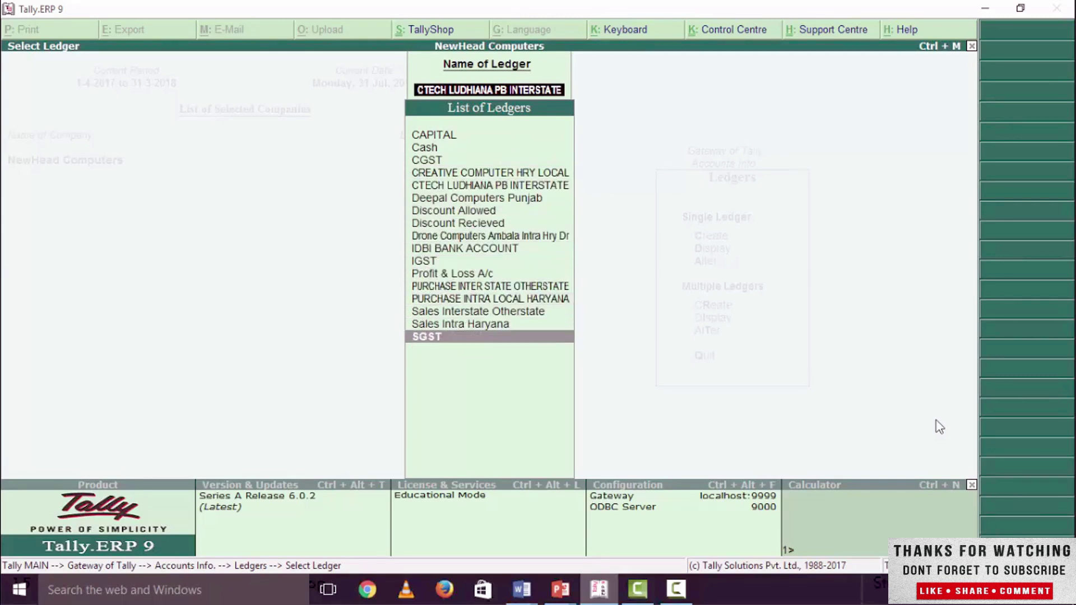
pyautogui.press('BackSpace')
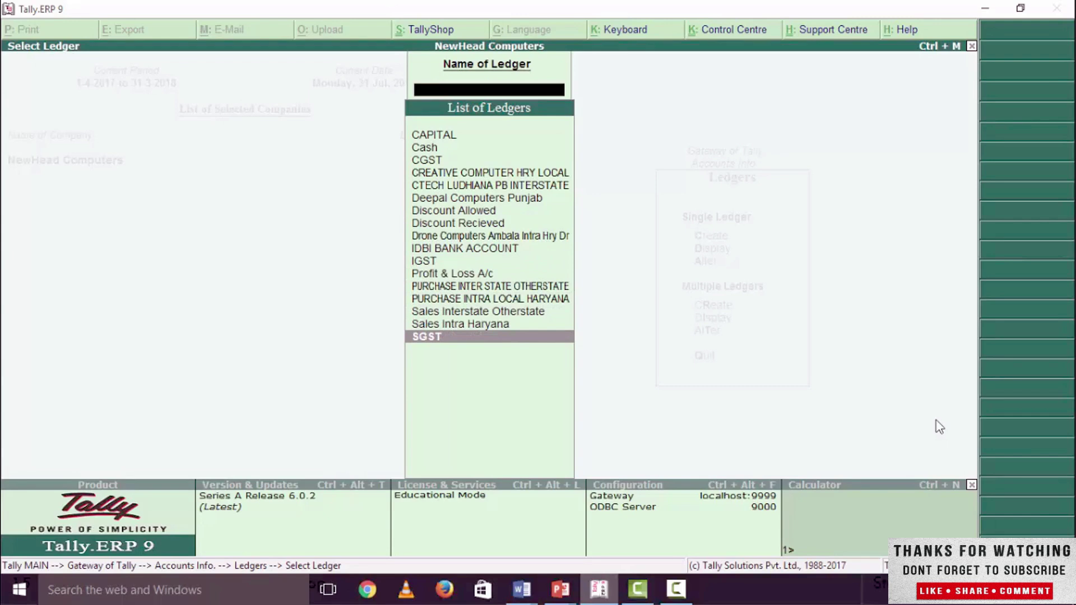
pyautogui.press('Escape')
pyautogui.press('Escape')
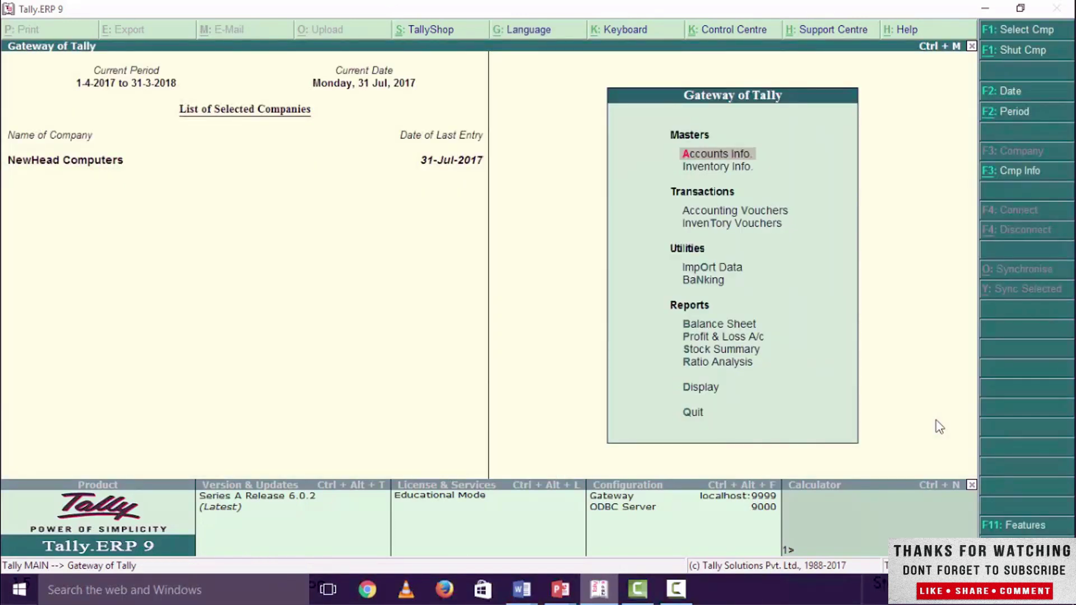
# Step: Display the Day Book and set its period from 1-4-2017 to 31-7-2017
pyautogui.press('Up')
pyautogui.press('Up')
pyautogui.press('Return')
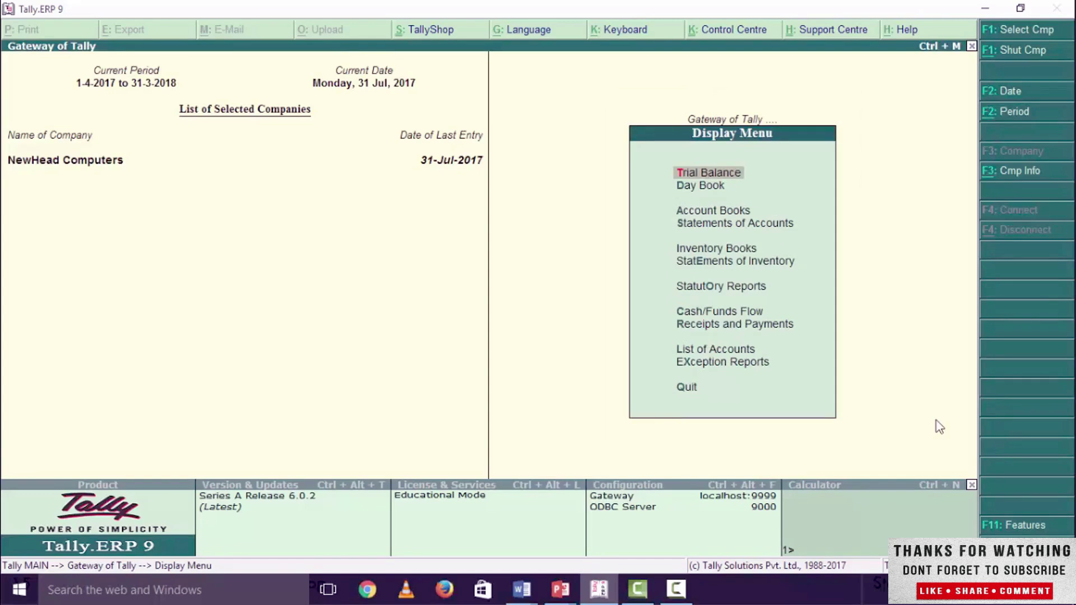
pyautogui.press('Down')
pyautogui.press('Return')
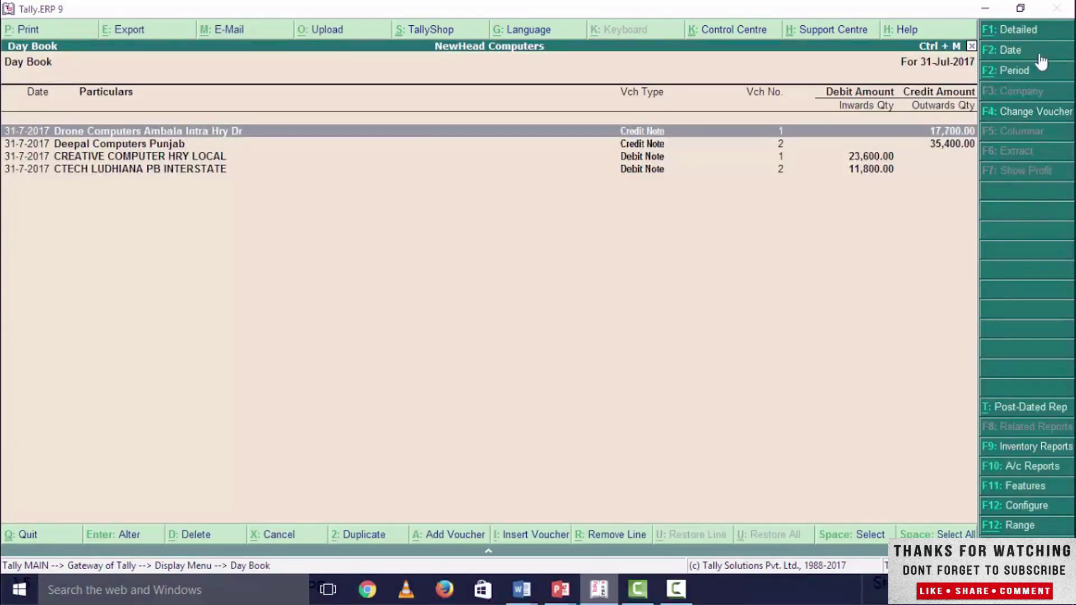
pyautogui.click(1017, 71)
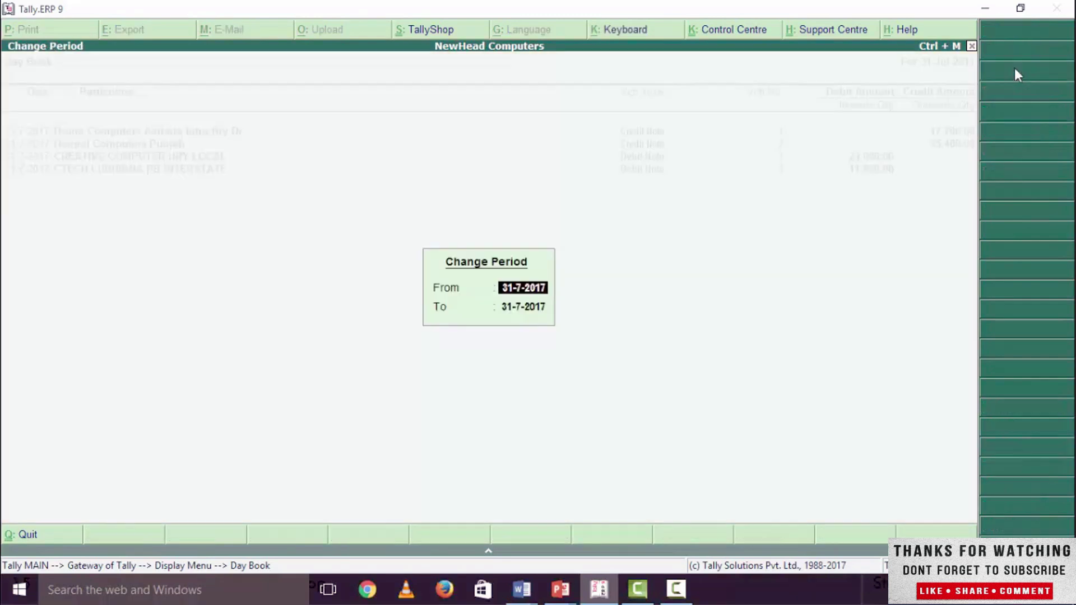
pyautogui.write('1-4')
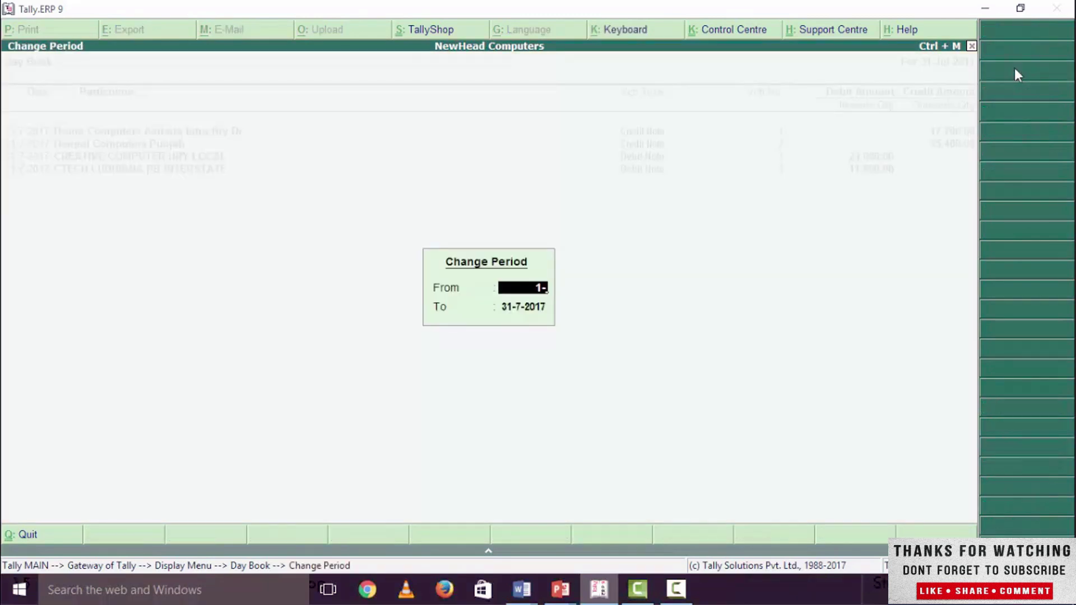
pyautogui.press('Return')
pyautogui.press('Return')
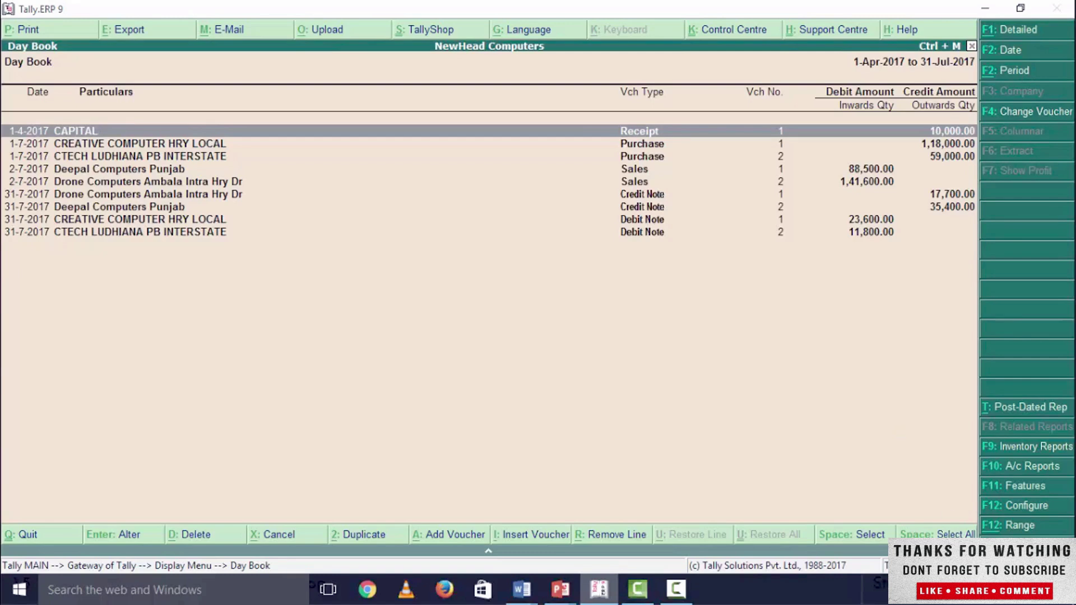
# Step: Review the company's accounting features, especially recording credit and debit notes in invoice mode, and accept the existing settings
pyautogui.click(1017, 488)
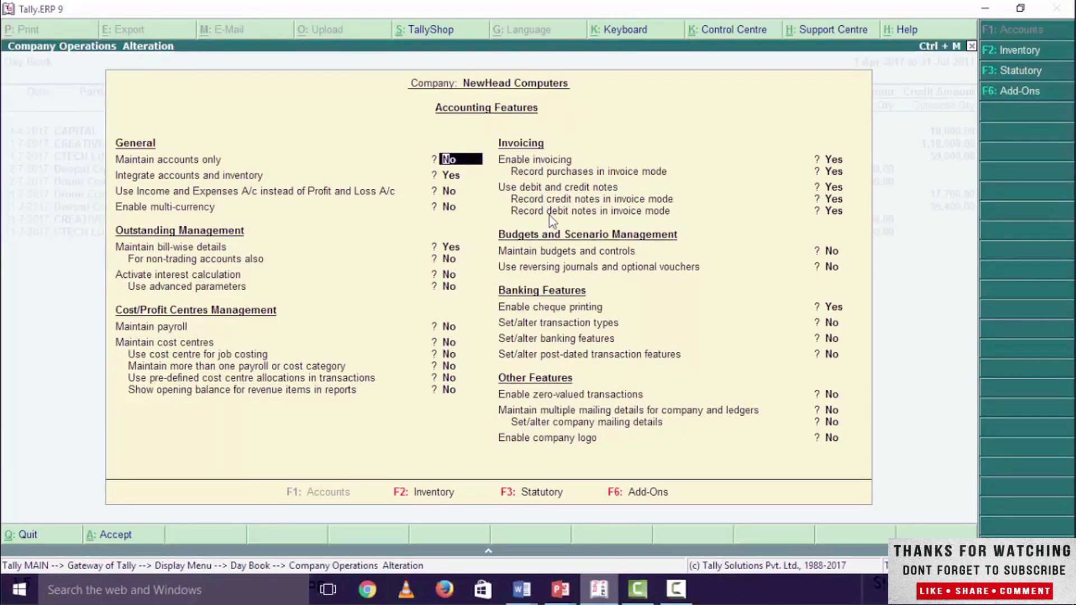
pyautogui.click(839, 203)
pyautogui.press('Return')
pyautogui.press('Return')
pyautogui.press('Return')
pyautogui.press('Return')
pyautogui.press('Return')
pyautogui.press('Return')
pyautogui.press('Return')
pyautogui.press('Return')
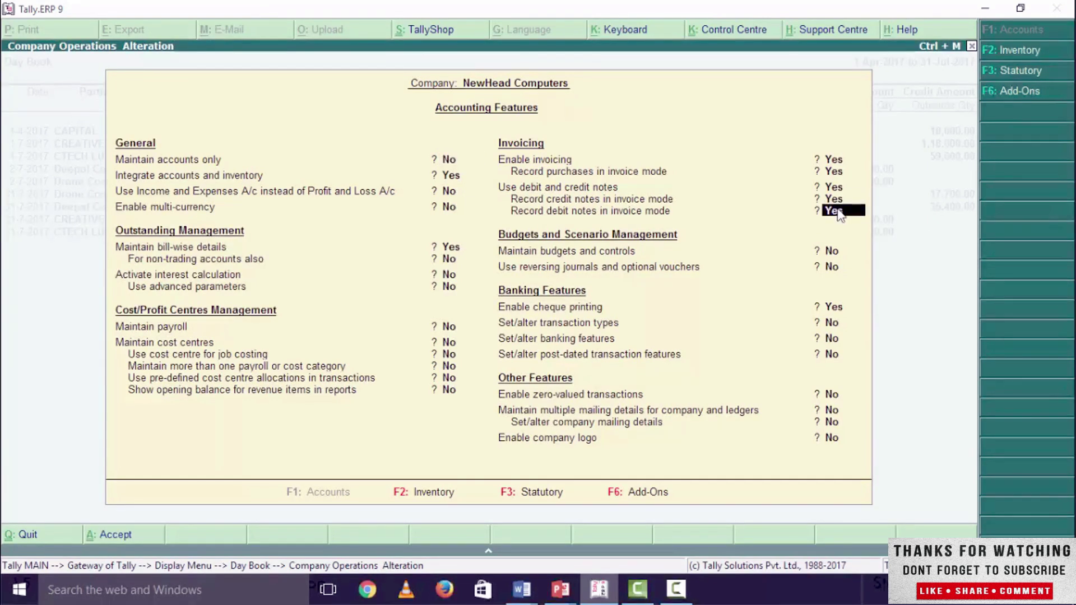
pyautogui.press('Return')
pyautogui.press('Return')
pyautogui.press('Return')
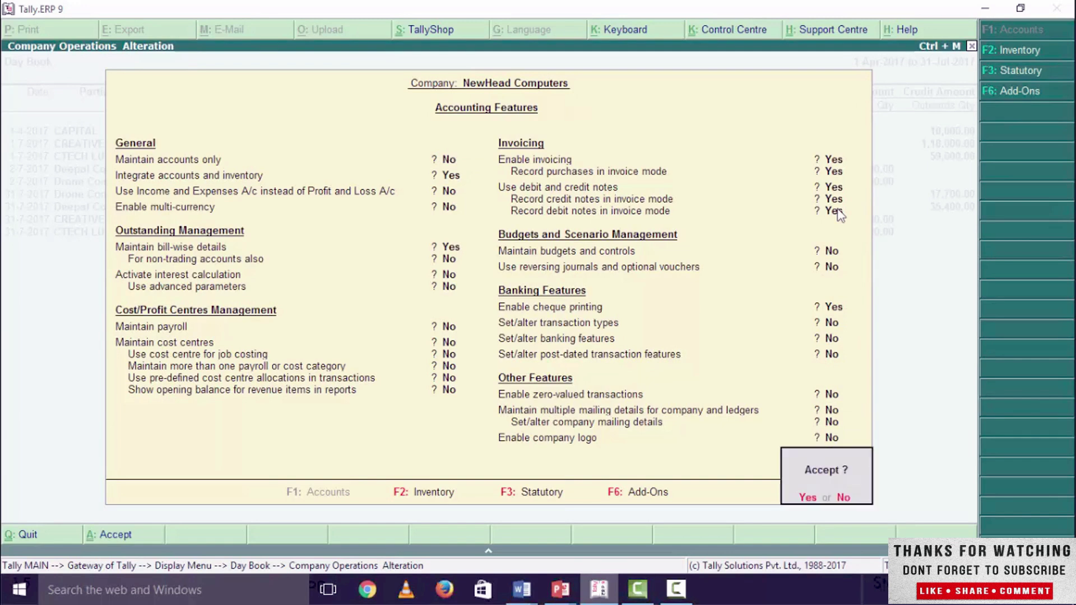
pyautogui.press('Return')
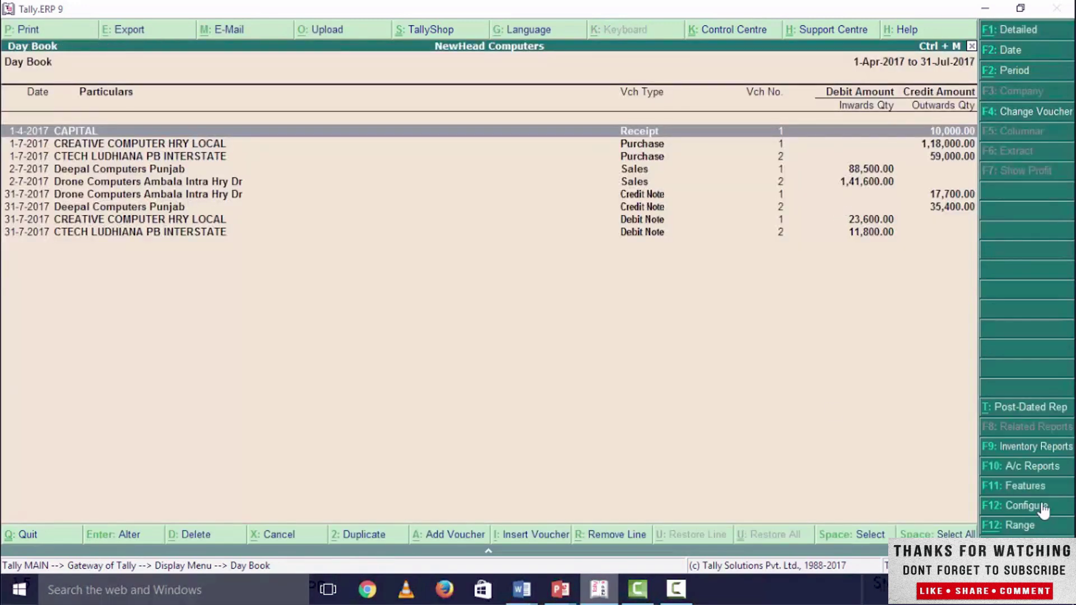
# Step: Open the company's GST details from the statutory and taxation features by setting Set/alter GST details to Yes
pyautogui.click(1042, 491)
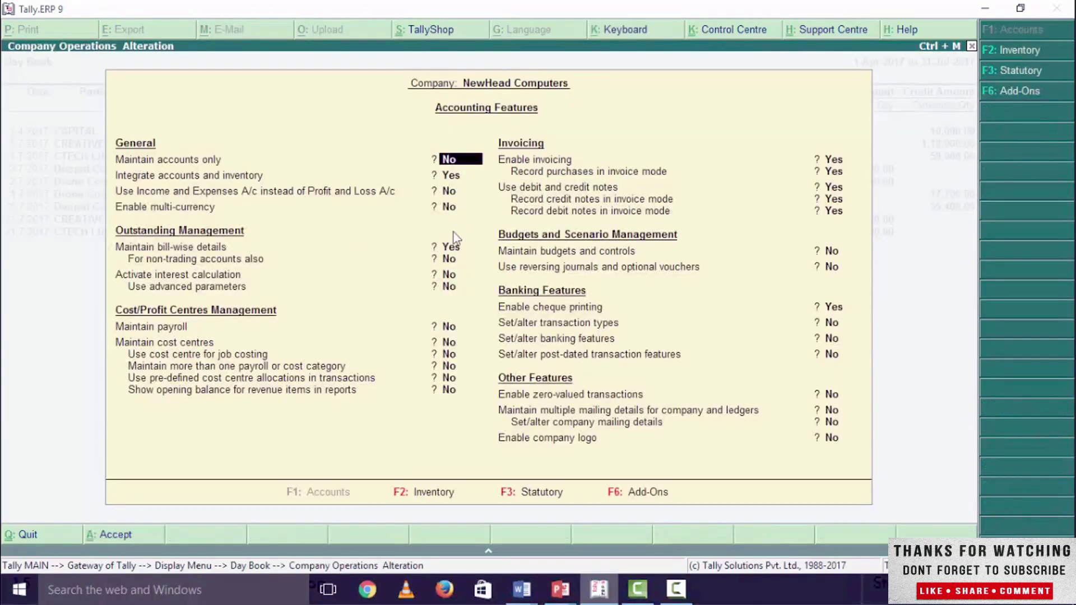
pyautogui.click(529, 493)
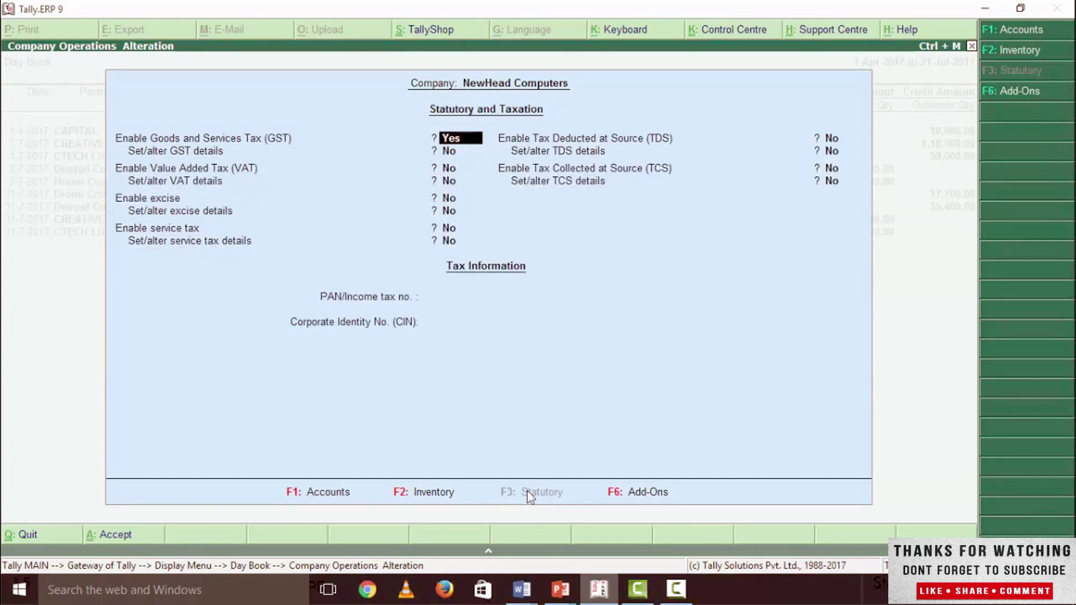
pyautogui.press('Return')
pyautogui.write('yes')
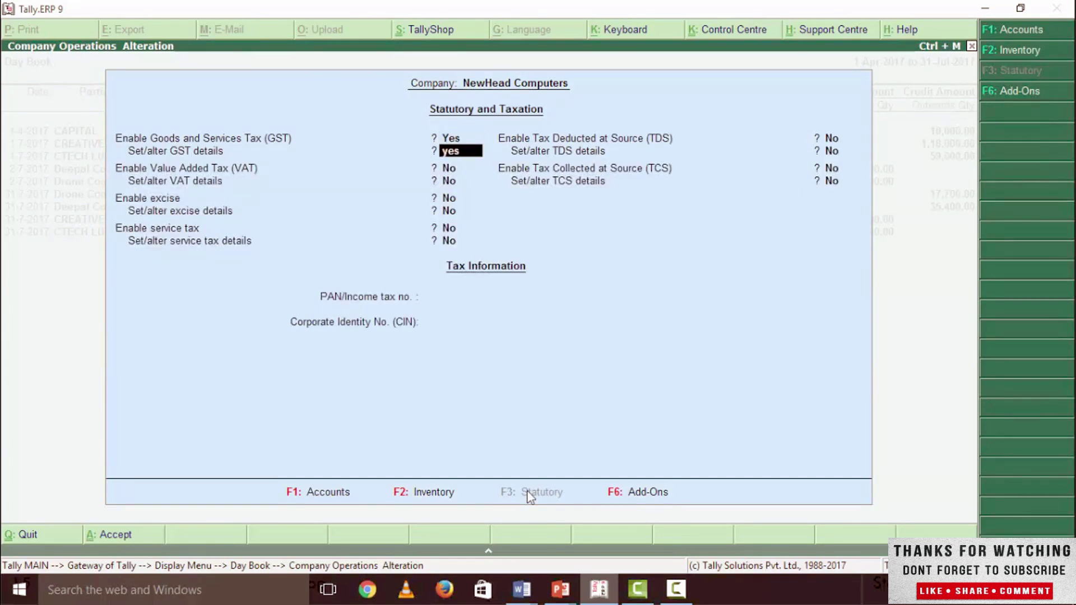
pyautogui.press('Return')
# Step: Examine the company's GST details, including state, registration type, GSTIN, applicable date and the rate, classification and LUT/Bond options
pyautogui.press('Return')
pyautogui.press('Return')
pyautogui.press('Return')
pyautogui.press('Return')
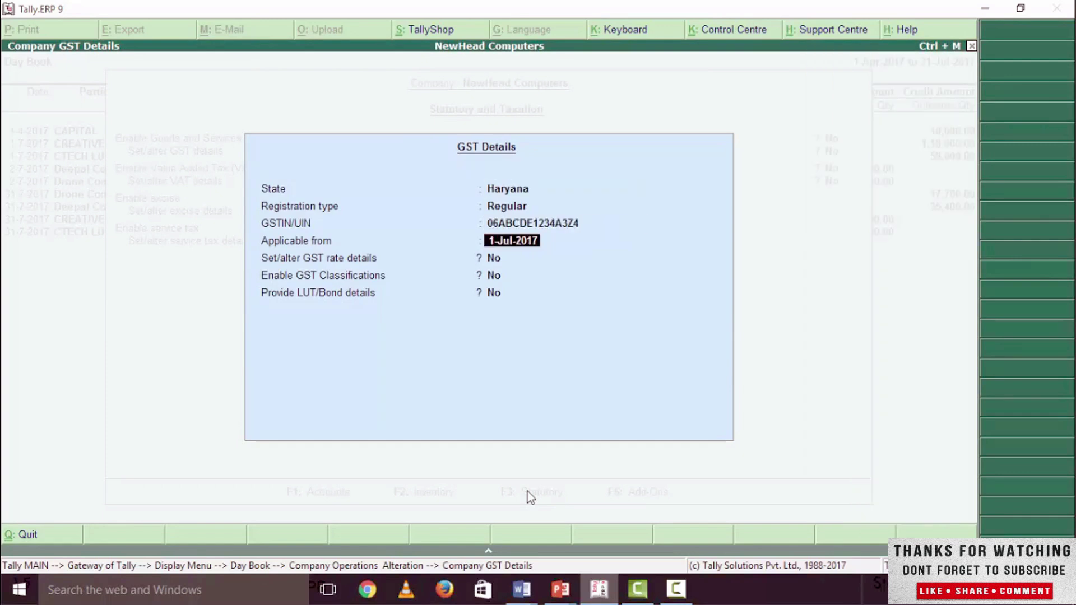
pyautogui.press('Return')
pyautogui.press('Return')
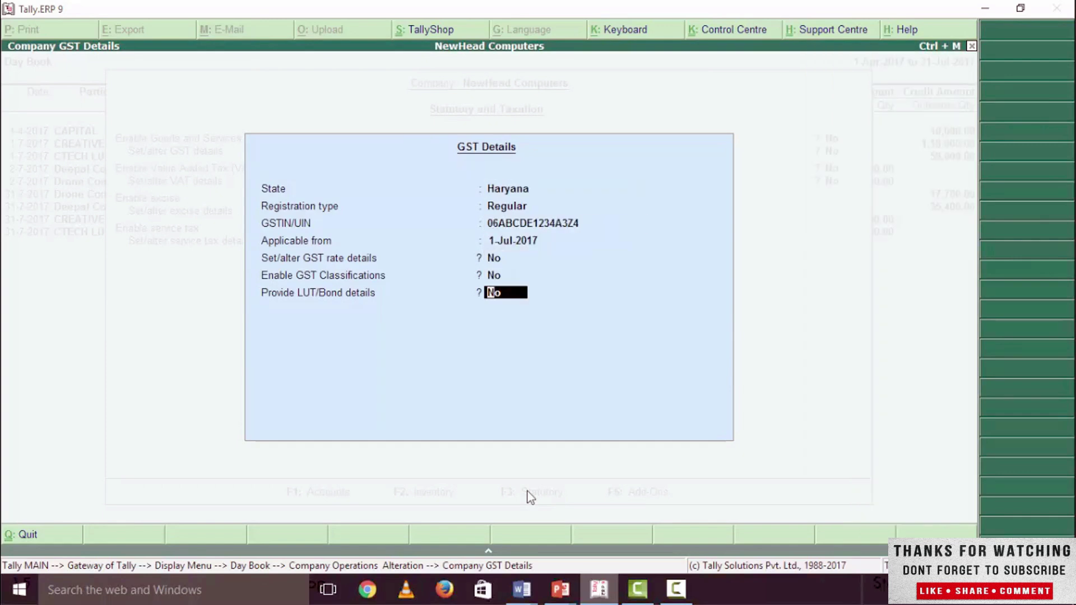
pyautogui.press('Up')
pyautogui.press('Up')
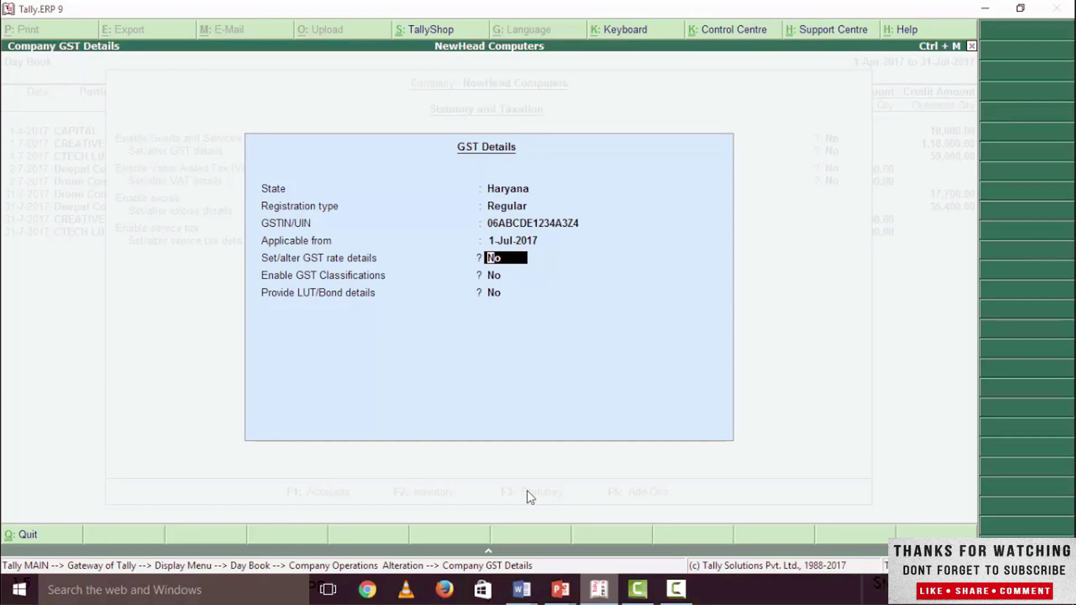
pyautogui.press('Up')
pyautogui.press('Up')
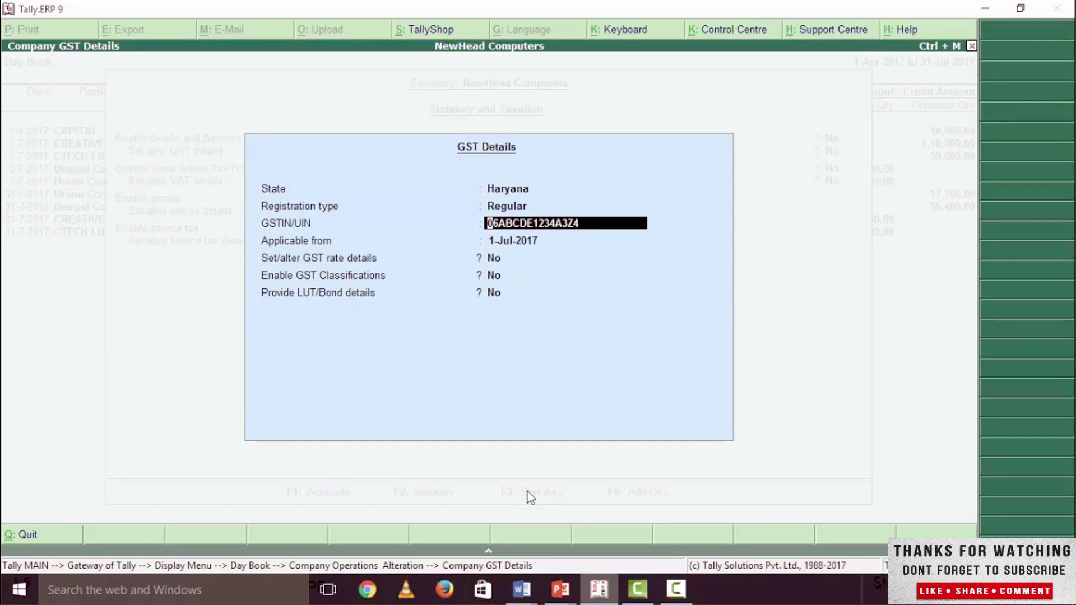
pyautogui.press('Up')
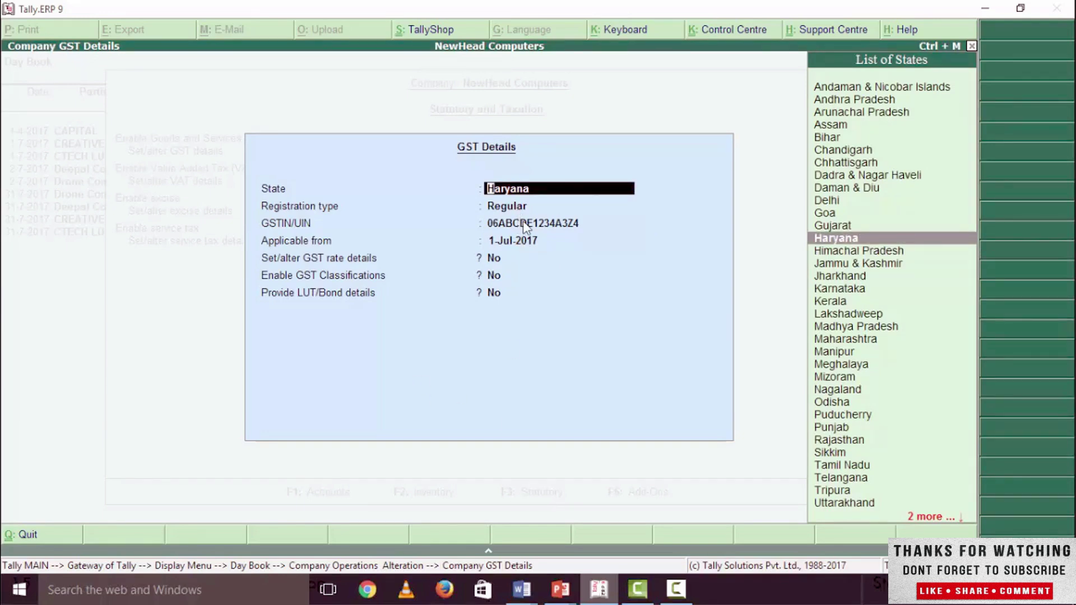
# Step: Accept the existing GST details and statutory and taxation settings, and return to the Day Book
pyautogui.press('Return')
pyautogui.press('Return')
pyautogui.press('Return')
pyautogui.press('Return')
pyautogui.press('Return')
pyautogui.press('Return')
pyautogui.press('Return')
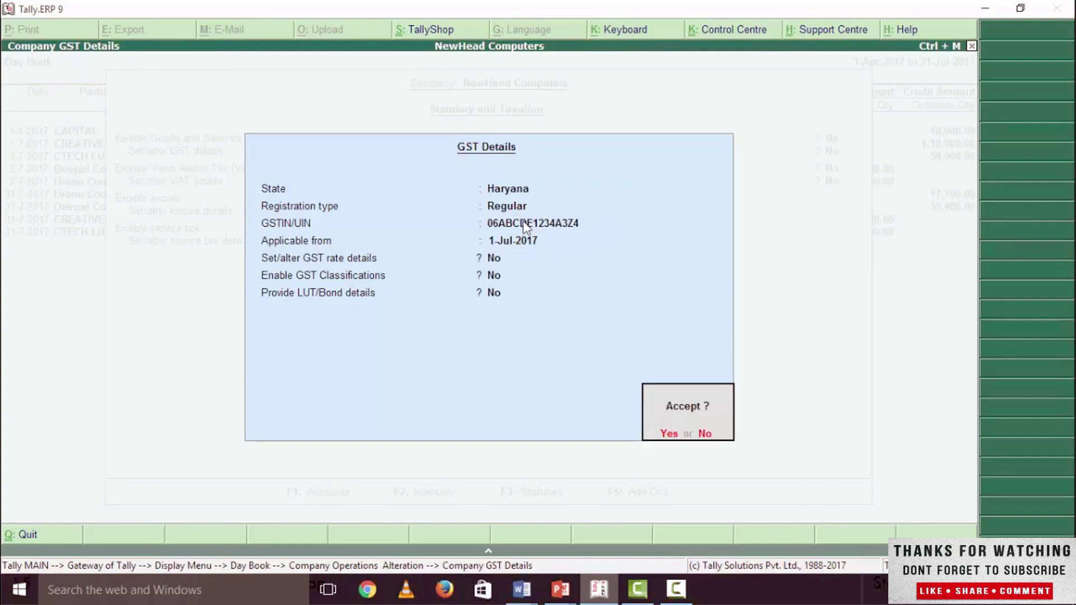
pyautogui.press('Return')
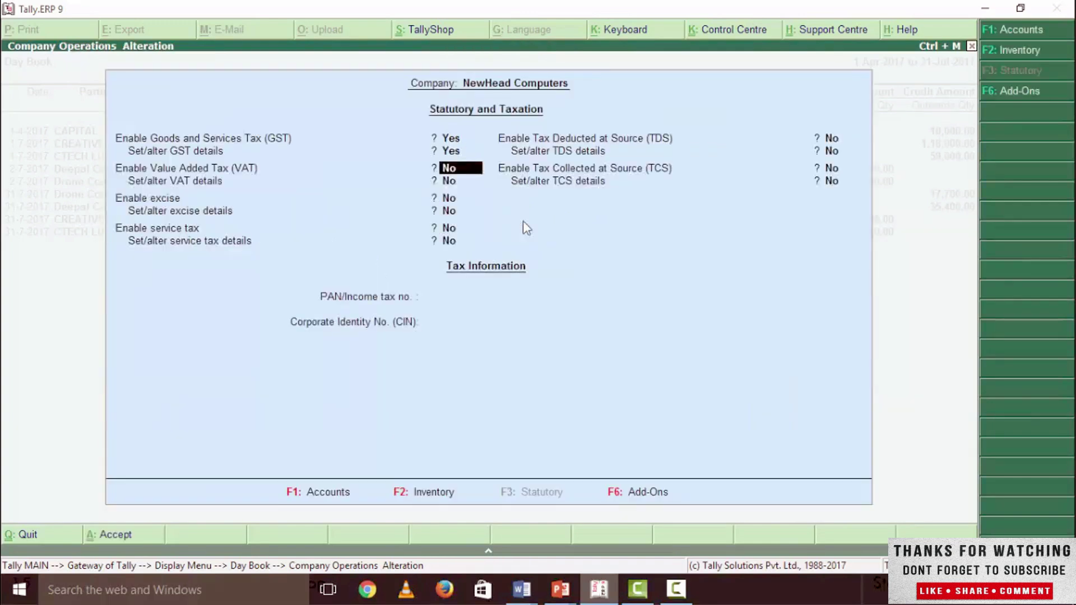
pyautogui.press('Return')
pyautogui.press('Return')
pyautogui.press('Return')
pyautogui.press('Return')
pyautogui.press('Return')
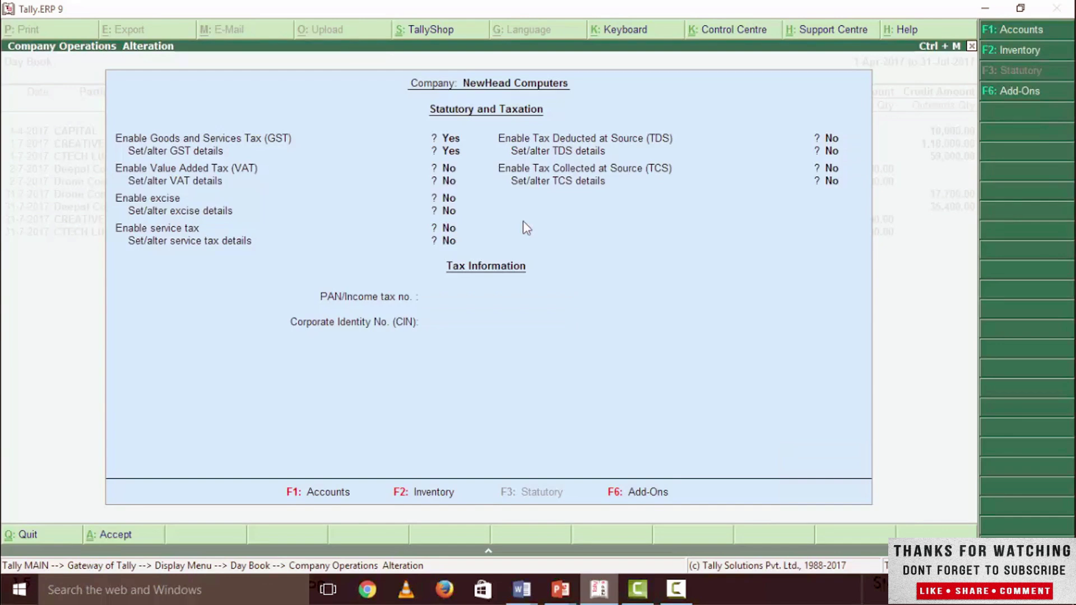
pyautogui.press('Return')
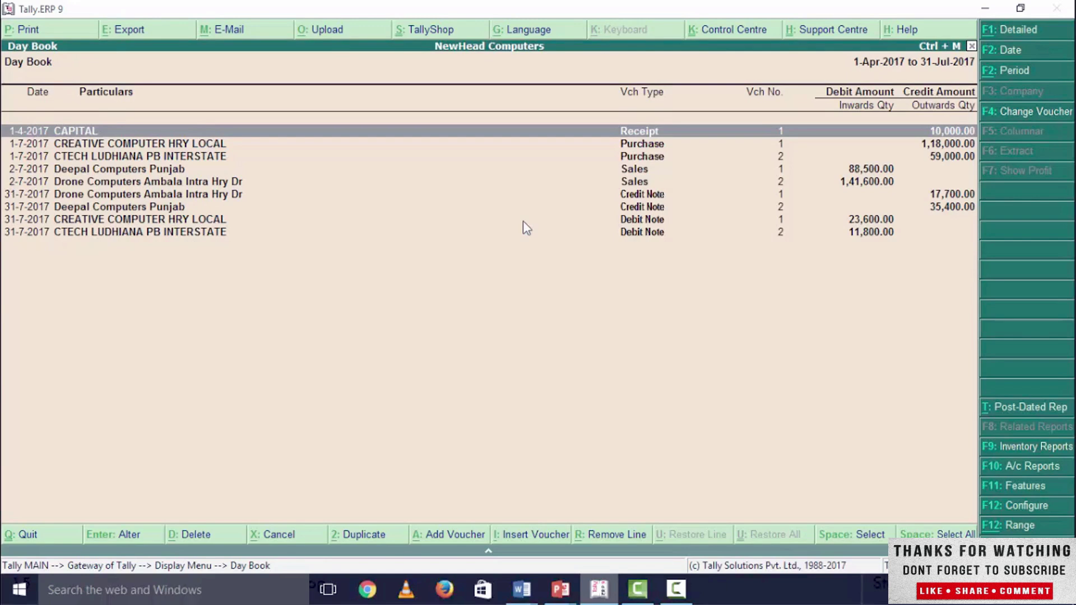
# Step: View the CAPITAL receipt voucher from the Day Book and quit it
pyautogui.press('Return')
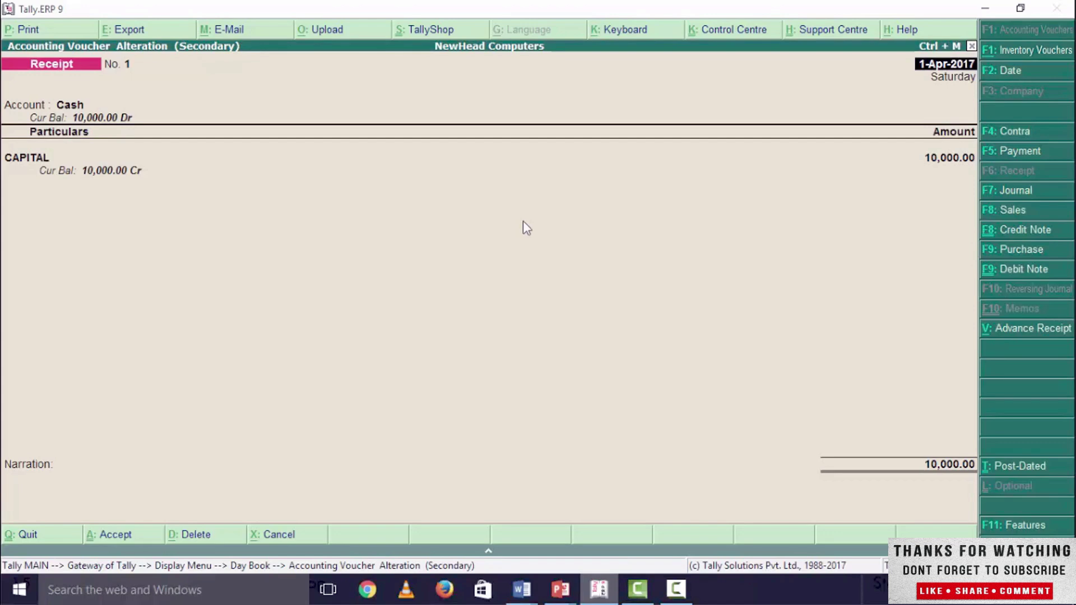
pyautogui.press('Escape')
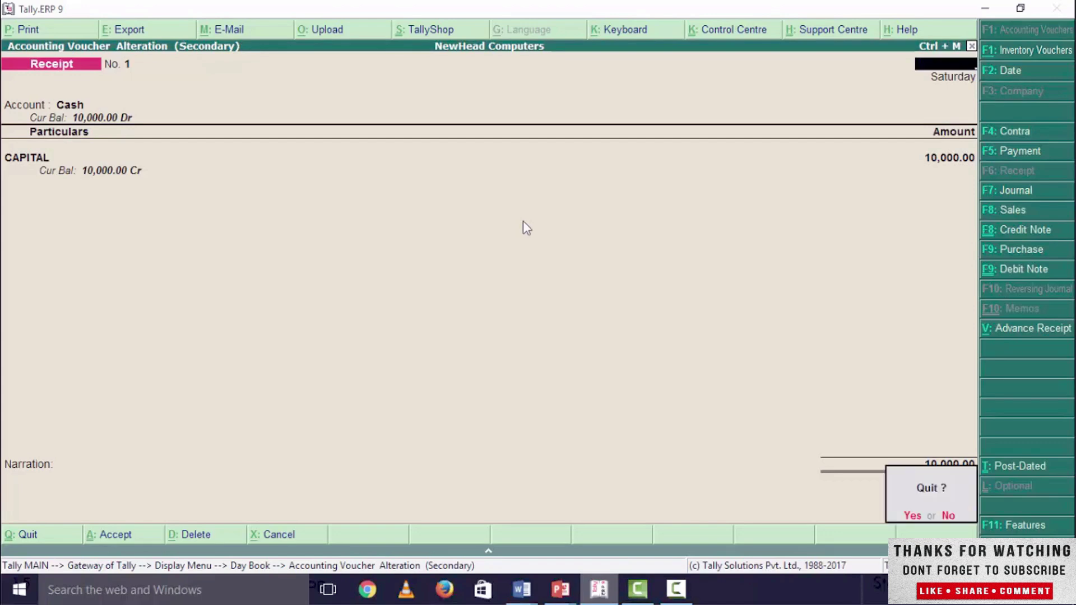
pyautogui.press('y')
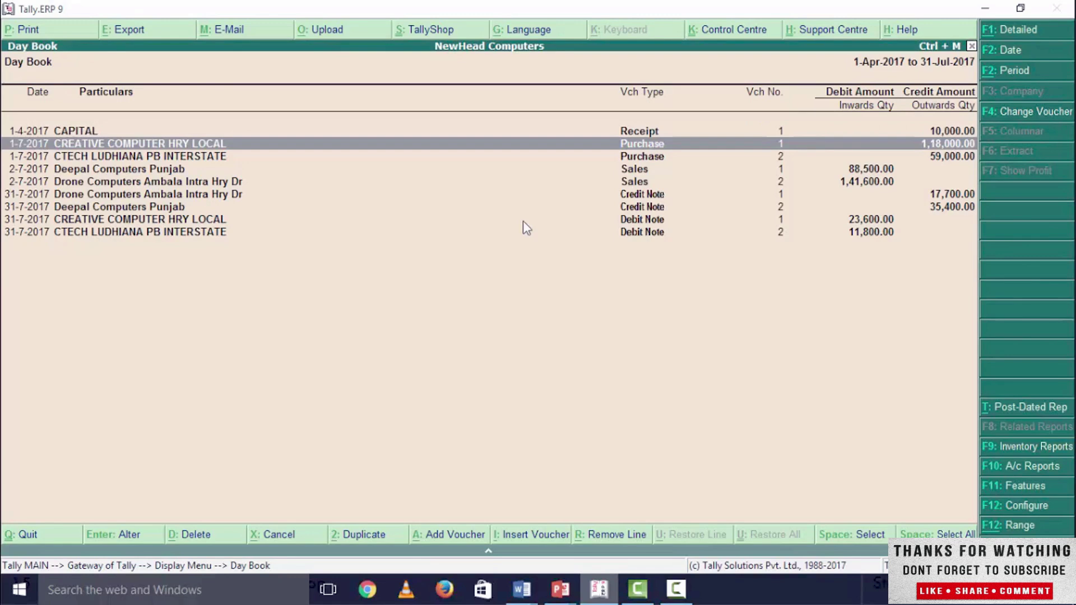
# Step: Open the CREATIVE COMPUTER HRY LOCAL purchase voucher and review its supplier invoice, party details and purchase ledger
pyautogui.press('Return')
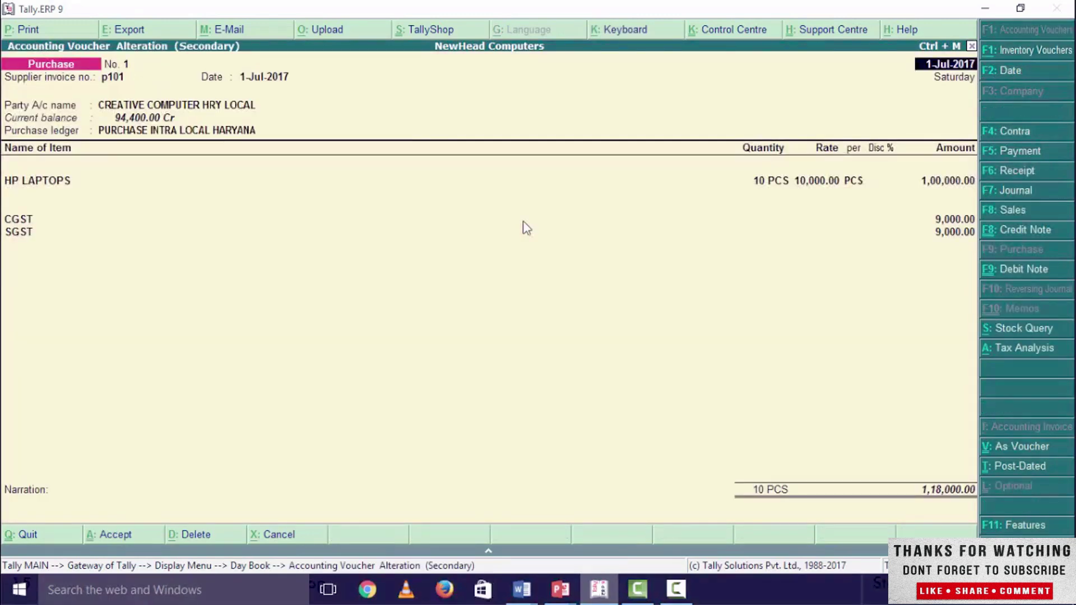
pyautogui.press('Return')
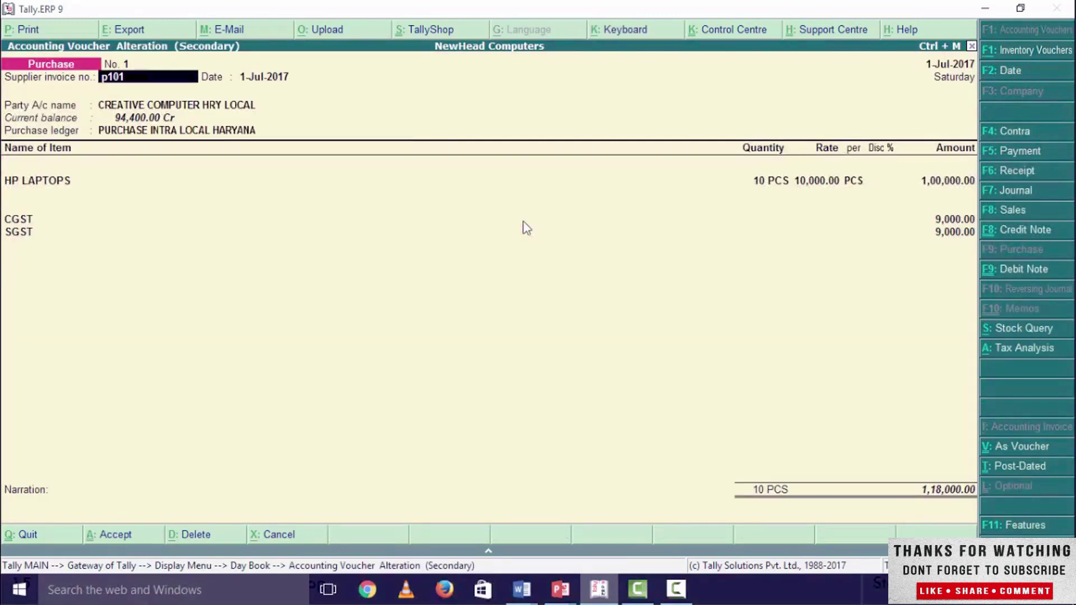
pyautogui.press('Return')
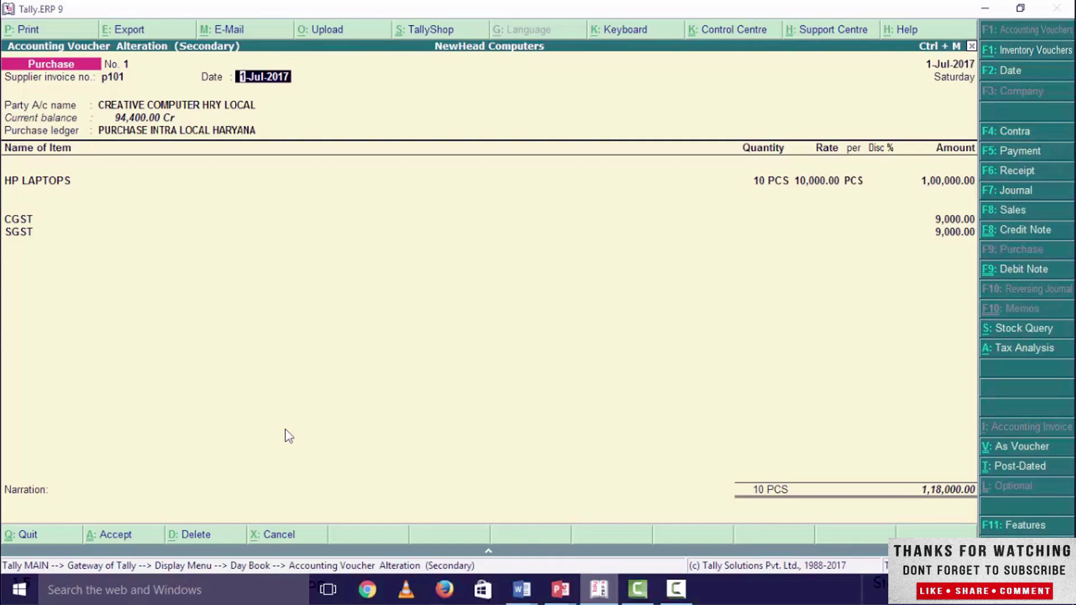
pyautogui.press('Return')
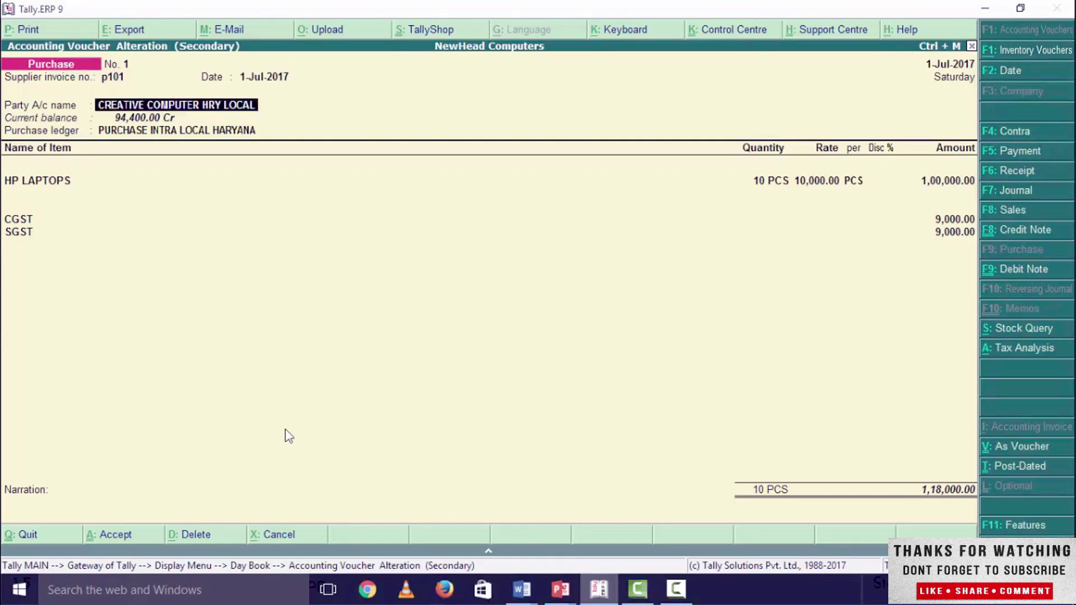
pyautogui.press('Return')
pyautogui.press('Return')
pyautogui.press('Return')
pyautogui.press('Return')
pyautogui.press('Return')
pyautogui.press('Return')
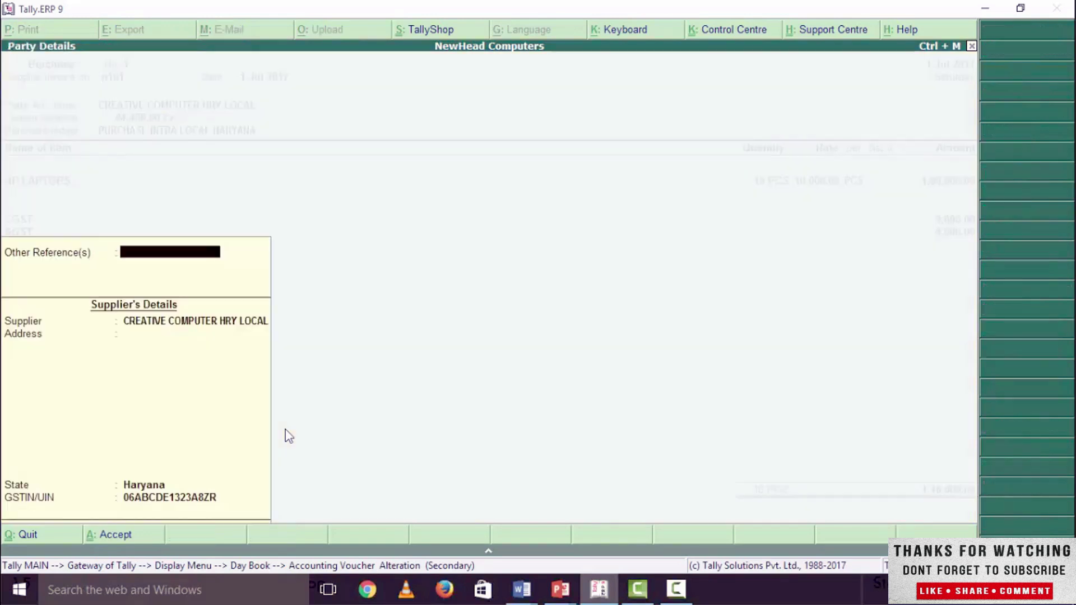
pyautogui.press('Return')
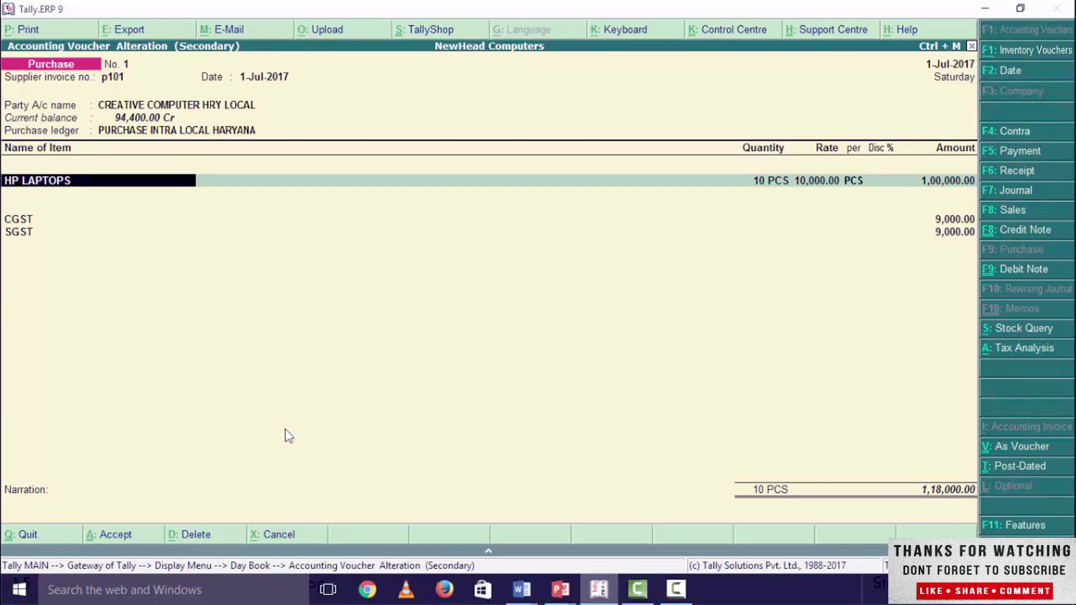
# Step: Review the HP LAPTOPS item and the CGST and SGST lines of the local purchase voucher, and accept it
pyautogui.press('Return')
pyautogui.press('Return')
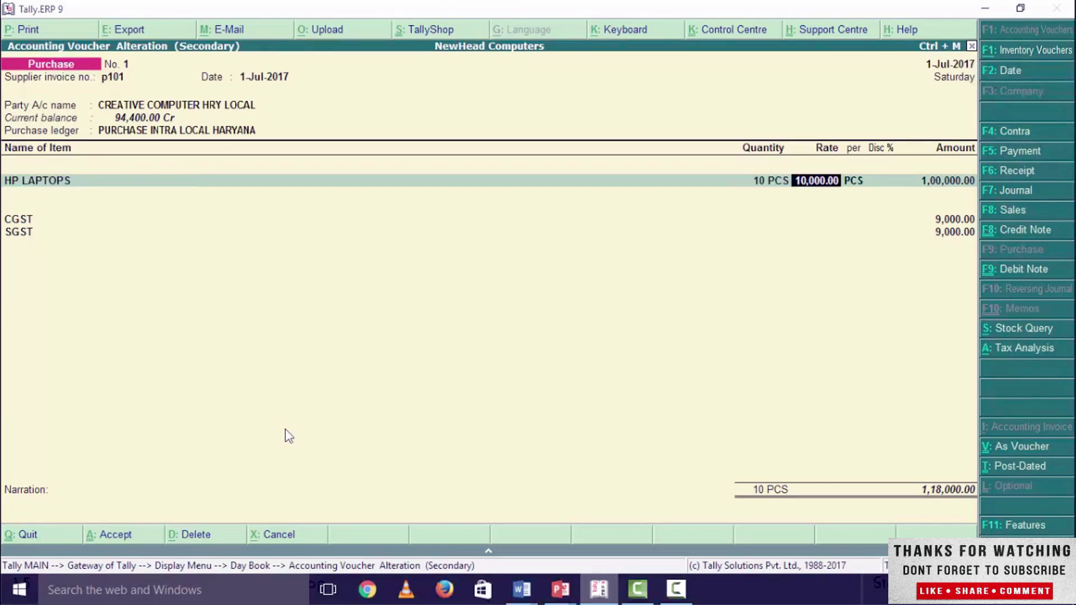
pyautogui.press('Return')
pyautogui.press('Return')
pyautogui.press('Return')
pyautogui.press('Return')
pyautogui.press('Return')
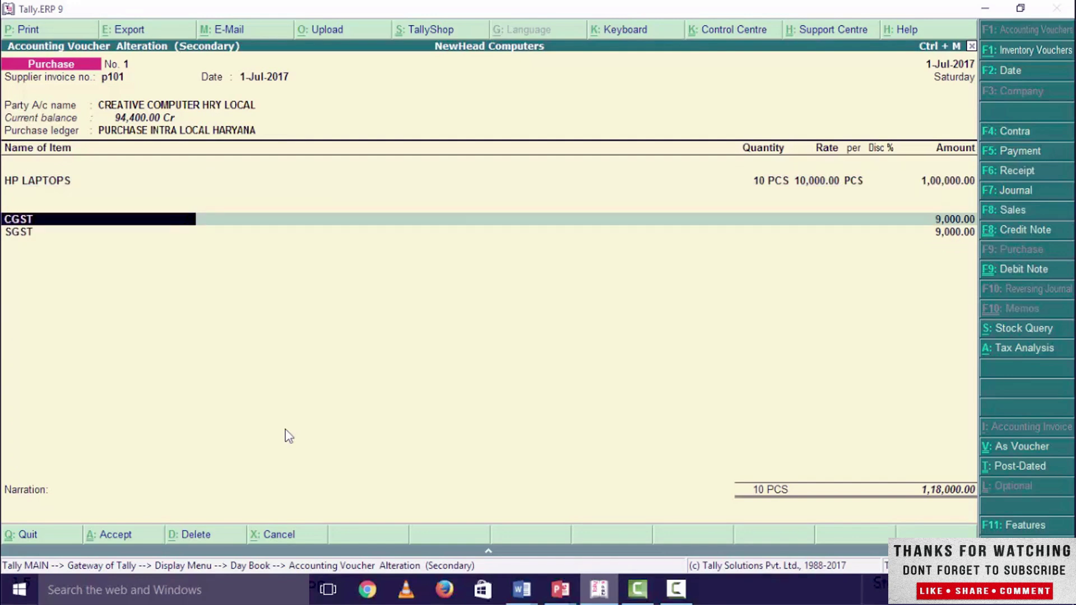
pyautogui.press('Return')
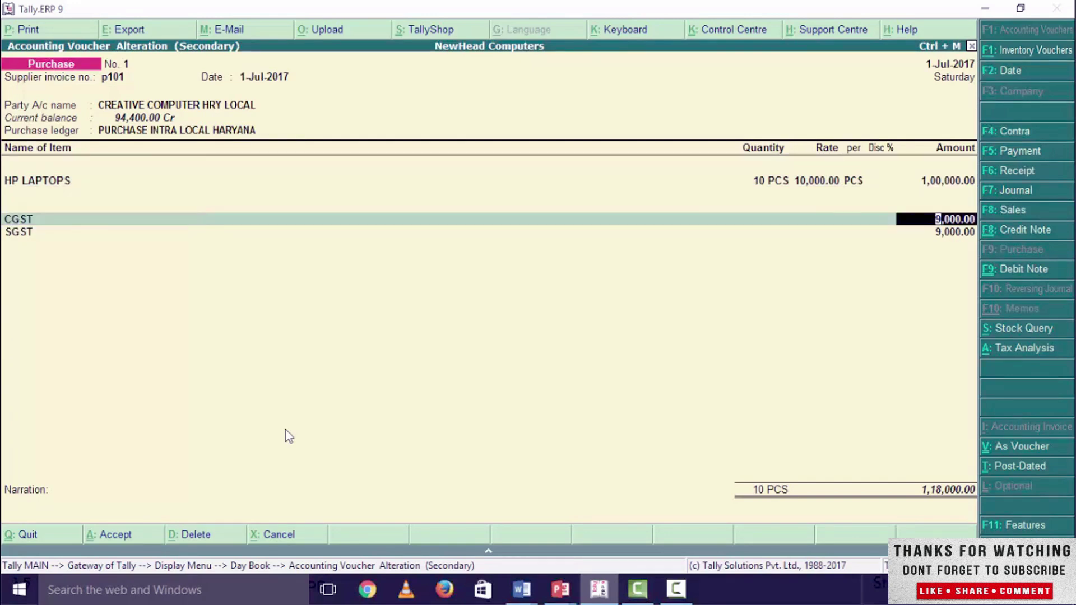
pyautogui.press('Return')
pyautogui.press('Return')
pyautogui.press('Return')
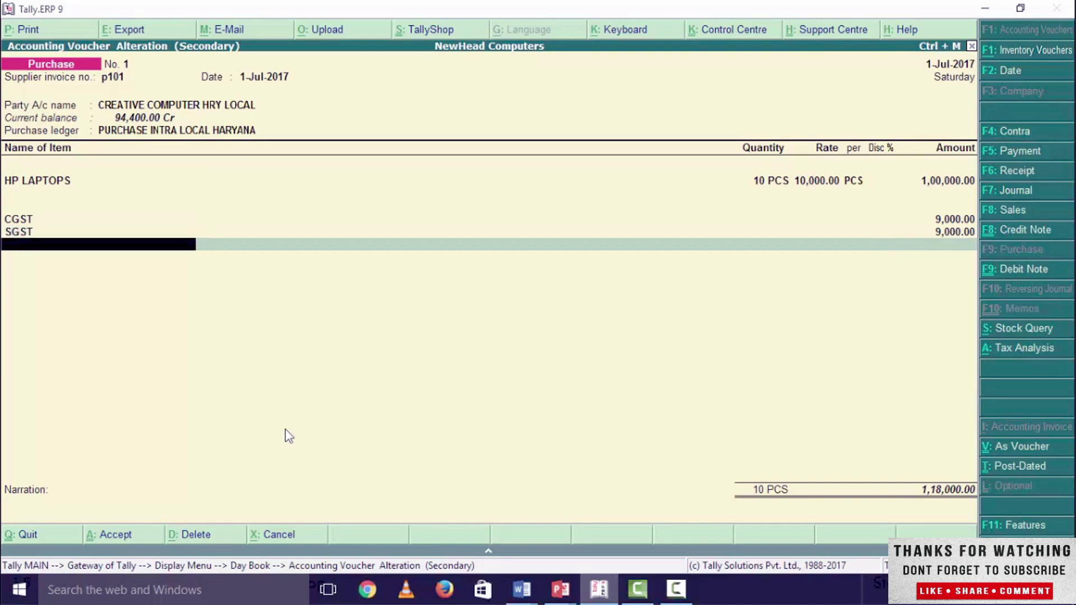
pyautogui.press('Return')
pyautogui.press('Return')
pyautogui.press('Return')
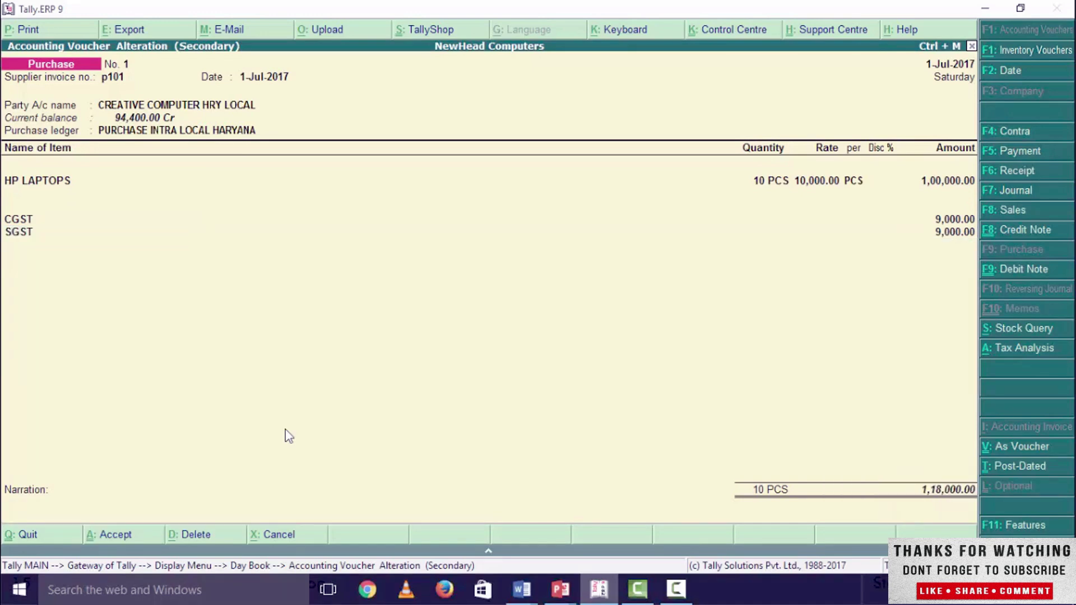
# Step: Open the CTECH LUDHIANA PB INTERSTATE purchase voucher and review its supplier invoice, party details and purchase ledger
pyautogui.press('Down')
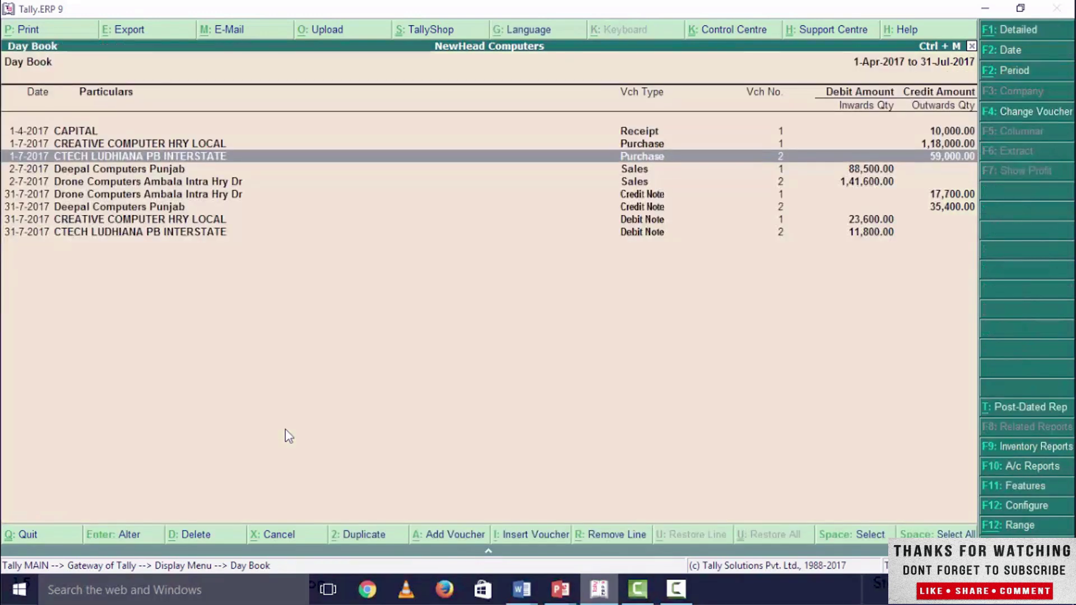
pyautogui.press('Return')
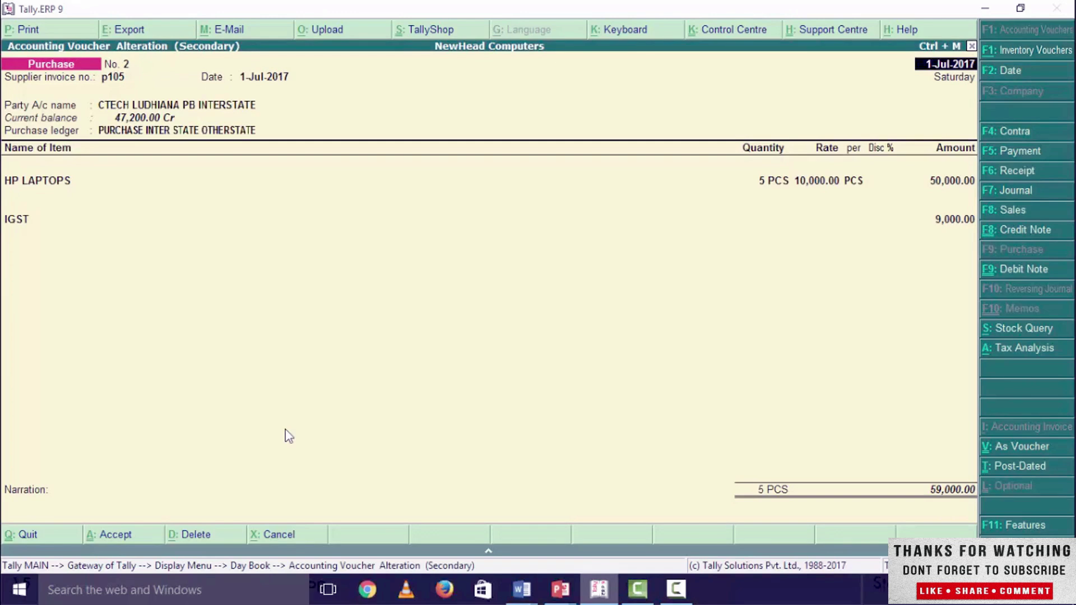
pyautogui.press('Return')
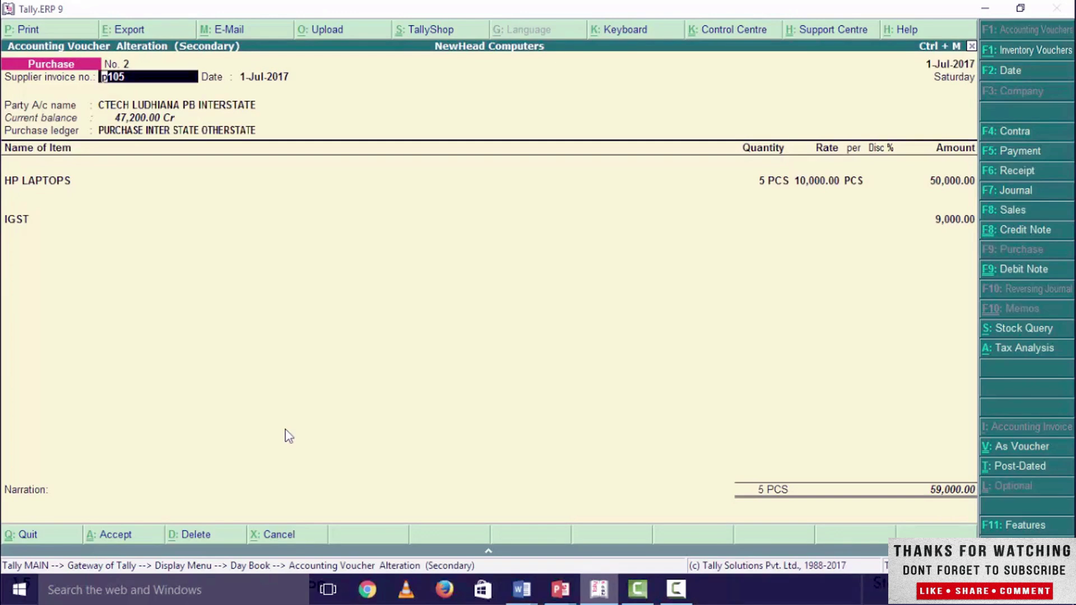
pyautogui.press('Return')
pyautogui.press('Return')
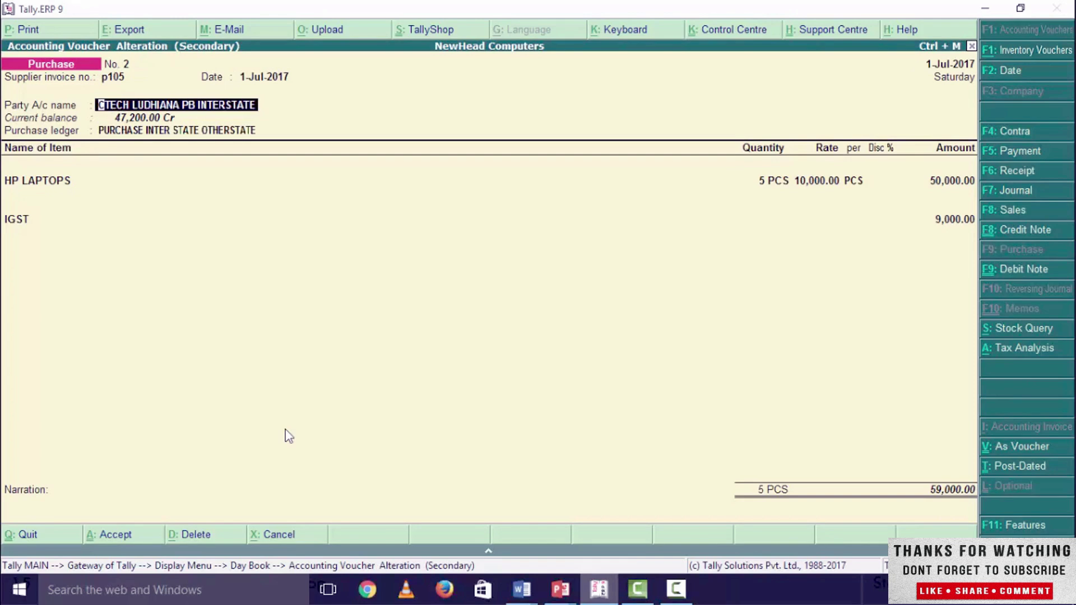
pyautogui.press('Return')
pyautogui.press('Return')
pyautogui.press('Return')
pyautogui.press('Return')
pyautogui.press('Return')
pyautogui.press('Return')
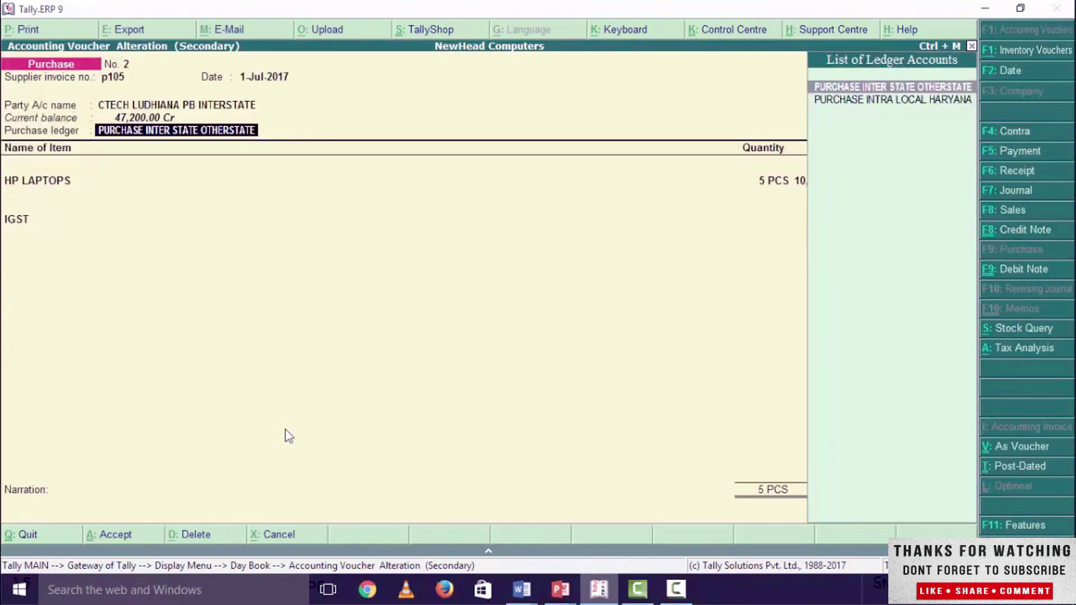
pyautogui.press('Return')
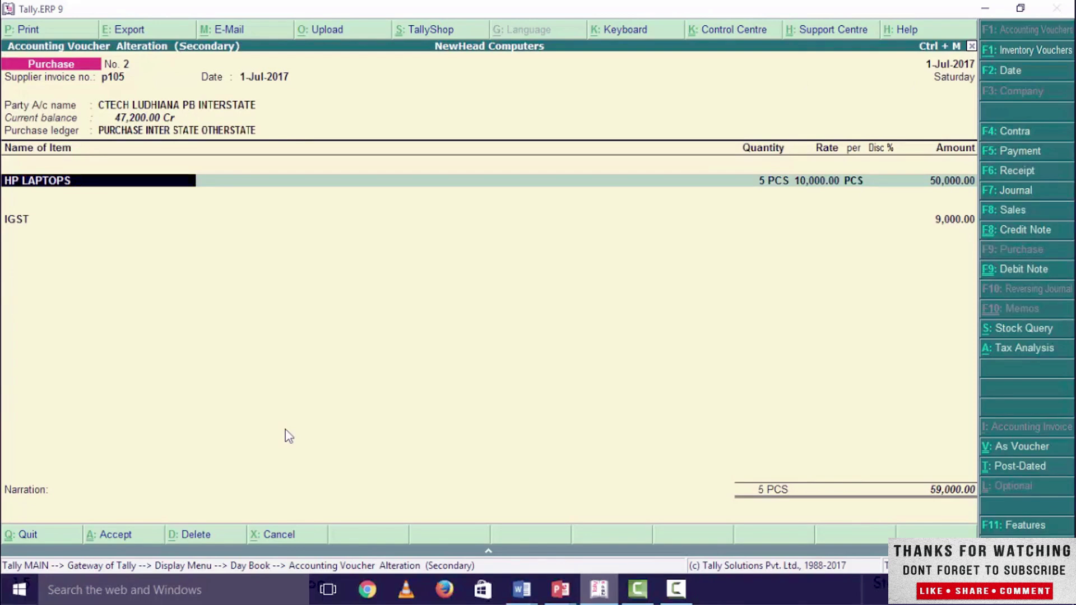
# Step: Review the HP LAPTOPS item and the IGST line of the interstate purchase voucher, and accept it
pyautogui.press('Return')
pyautogui.press('Return')
pyautogui.press('Return')
pyautogui.press('Return')
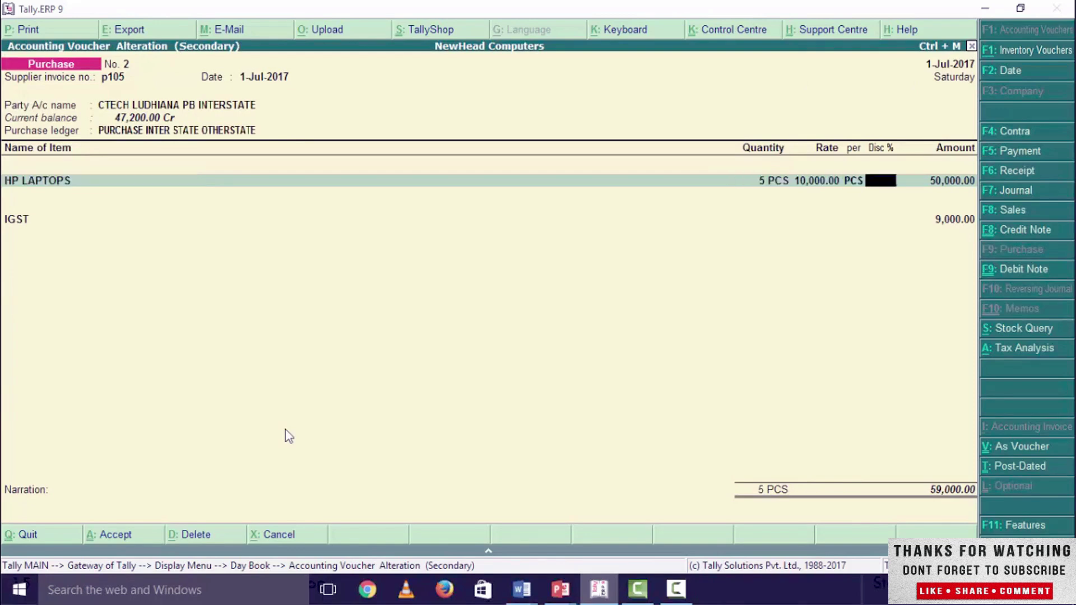
pyautogui.press('Return')
pyautogui.press('Return')
pyautogui.press('Return')
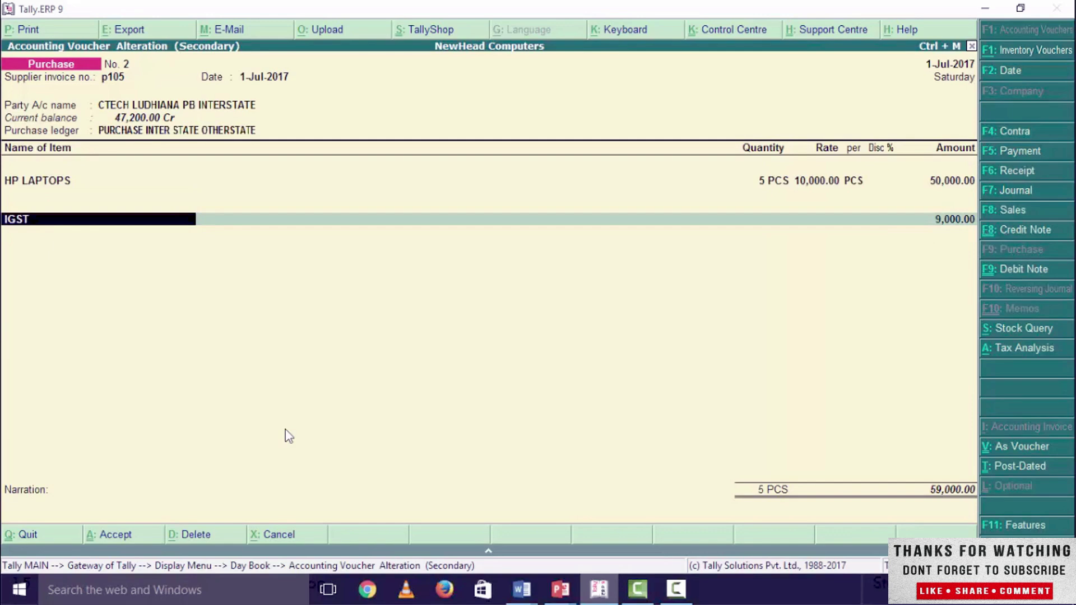
pyautogui.press('Return')
pyautogui.press('Return')
pyautogui.press('Return')
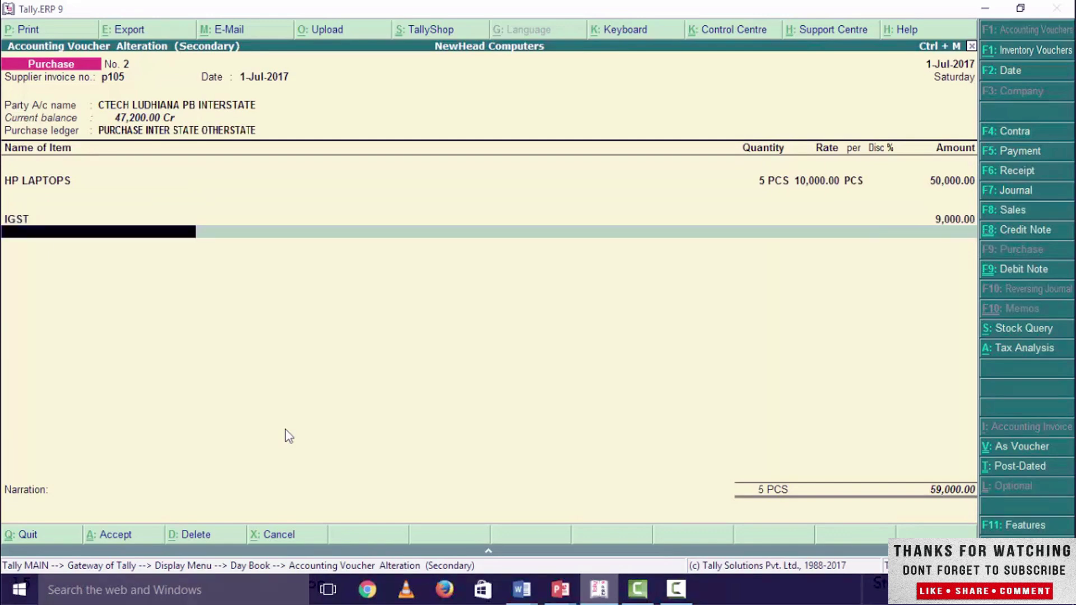
pyautogui.press('Return')
pyautogui.press('Return')
pyautogui.press('Return')
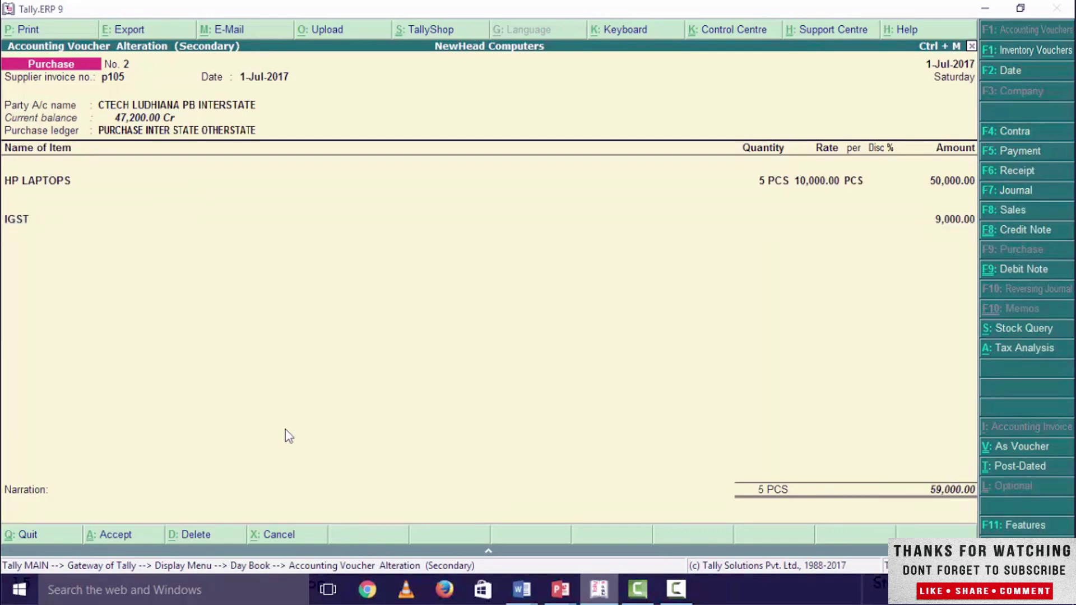
# Step: Open the Deepal Computers Punjab sales voucher from the Day Book and review its reference, party details and sales ledger
pyautogui.press('Down')
pyautogui.press('Down')
pyautogui.press('Up')
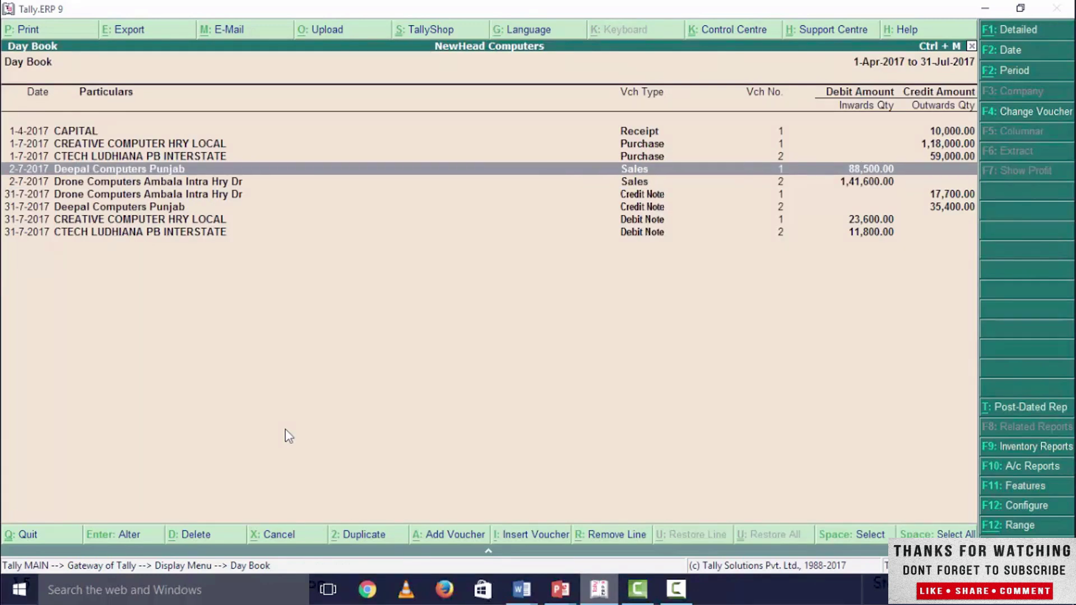
pyautogui.press('Return')
pyautogui.press('Return')
pyautogui.press('Return')
pyautogui.press('Return')
pyautogui.press('Return')
pyautogui.press('Return')
pyautogui.press('Return')
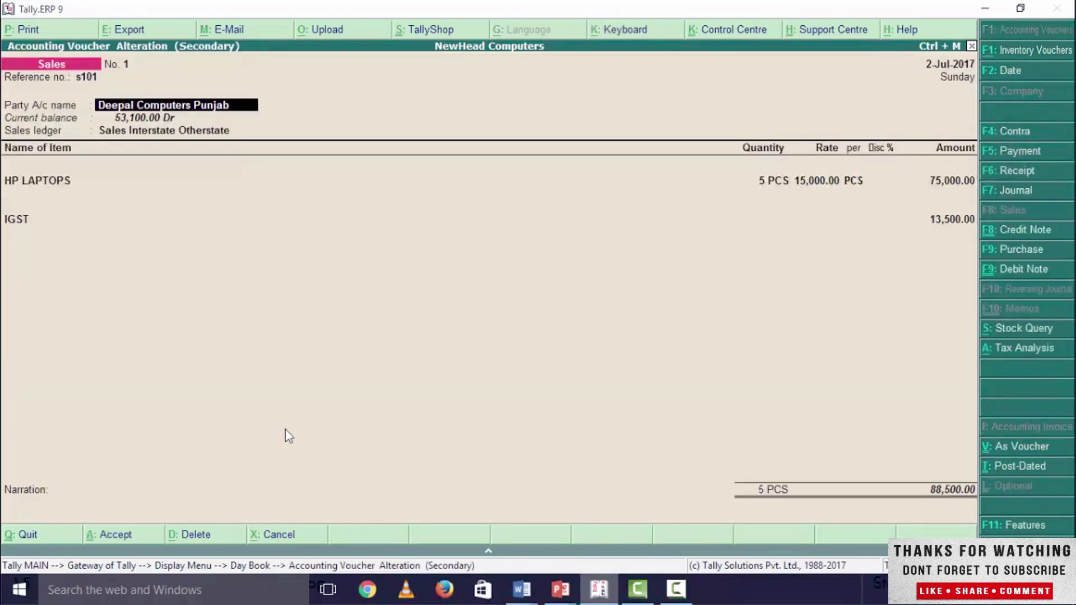
pyautogui.press('Return')
pyautogui.press('Return')
pyautogui.press('Return')
pyautogui.press('Return')
pyautogui.press('Return')
pyautogui.press('Return')
pyautogui.press('Return')
pyautogui.press('Return')
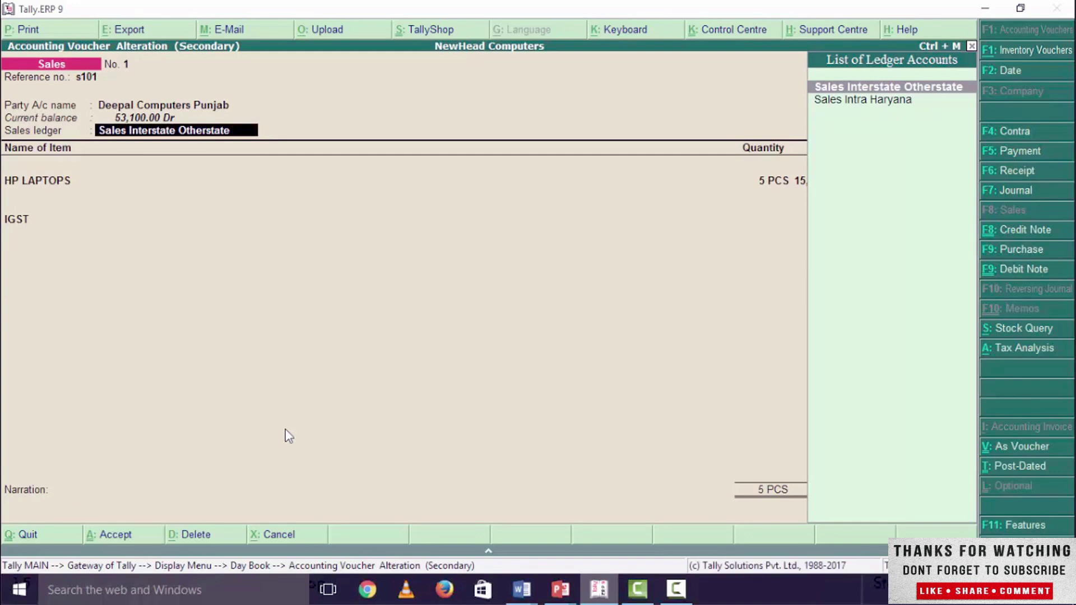
# Step: Review the HP LAPTOPS item and the IGST line of the interstate sales voucher, and accept it
pyautogui.press('Return')
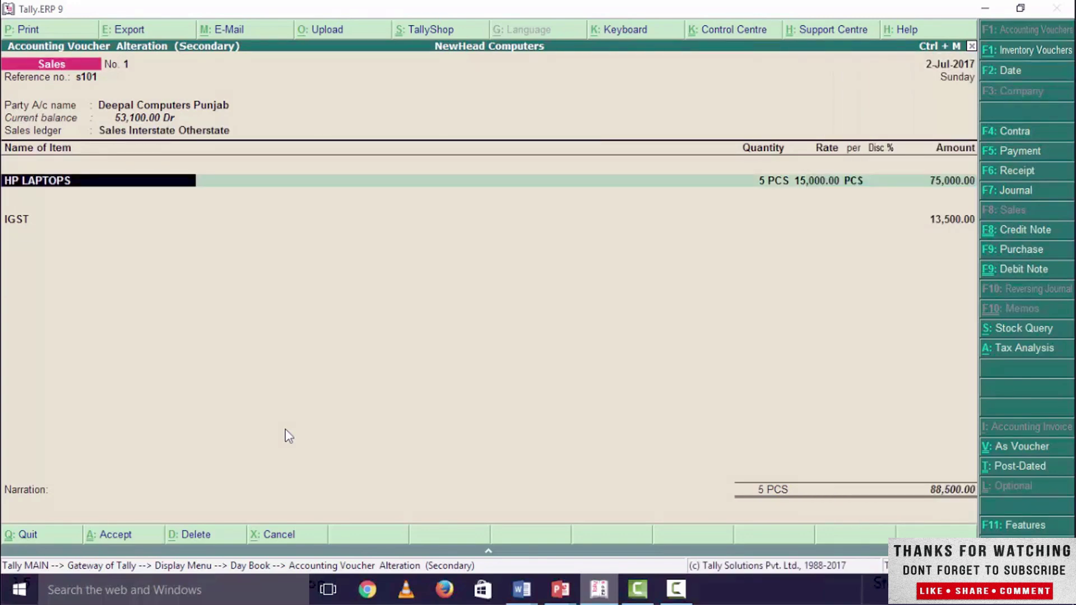
pyautogui.press('Return')
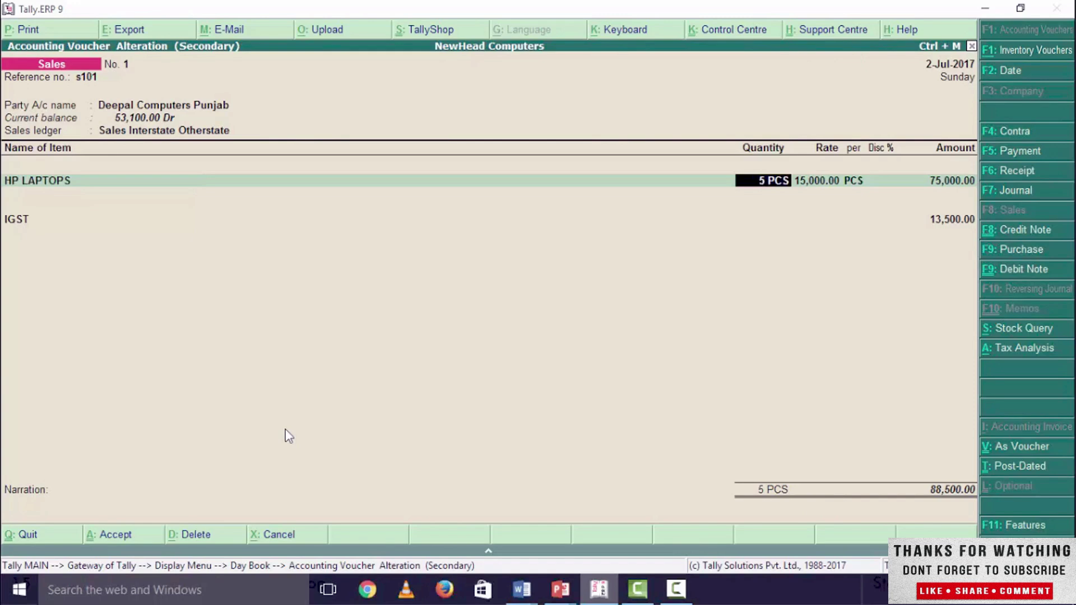
pyautogui.press('Return')
pyautogui.press('Return')
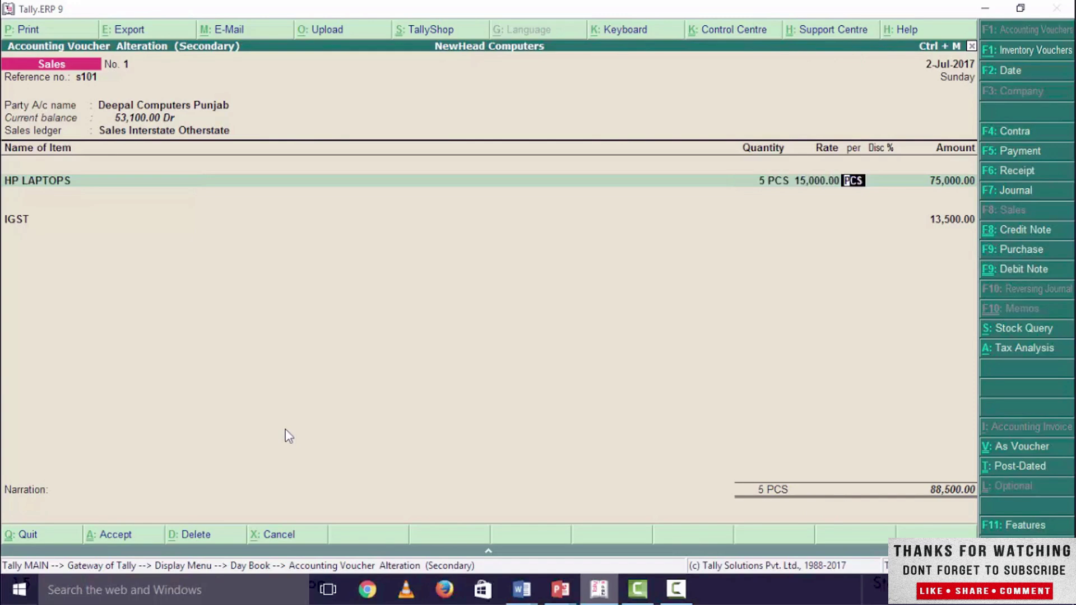
pyautogui.press('Return')
pyautogui.press('Return')
pyautogui.press('Return')
pyautogui.press('Return')
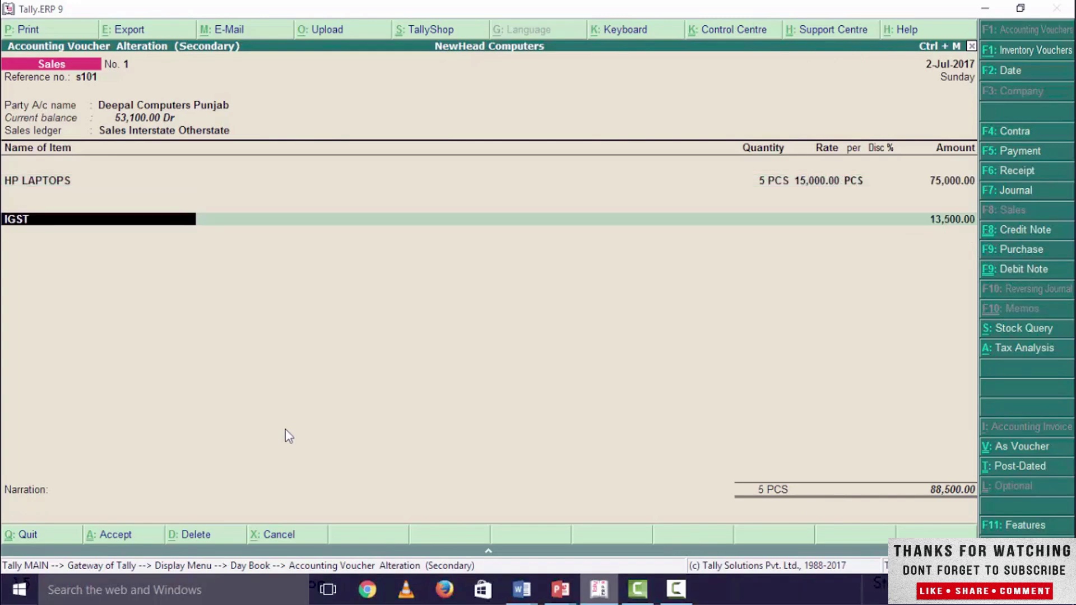
pyautogui.press('Return')
pyautogui.press('Return')
pyautogui.press('Return')
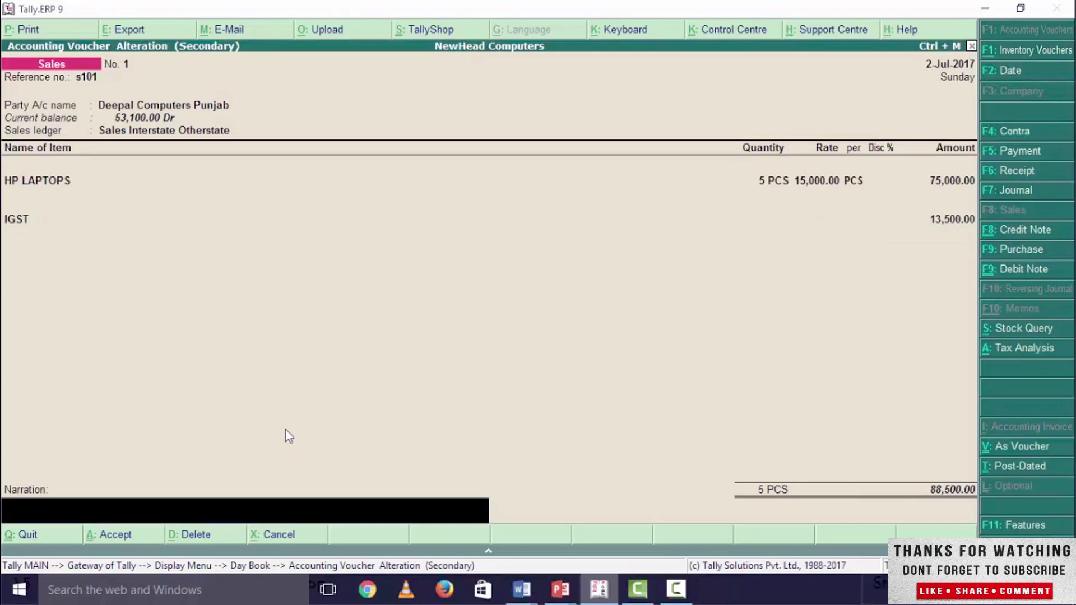
pyautogui.press('Return')
pyautogui.press('Return')
# Step: Open the Drone Computers Ambala Intra Hry Dr sales voucher and review its reference, party details and sales ledger
pyautogui.press('Down')
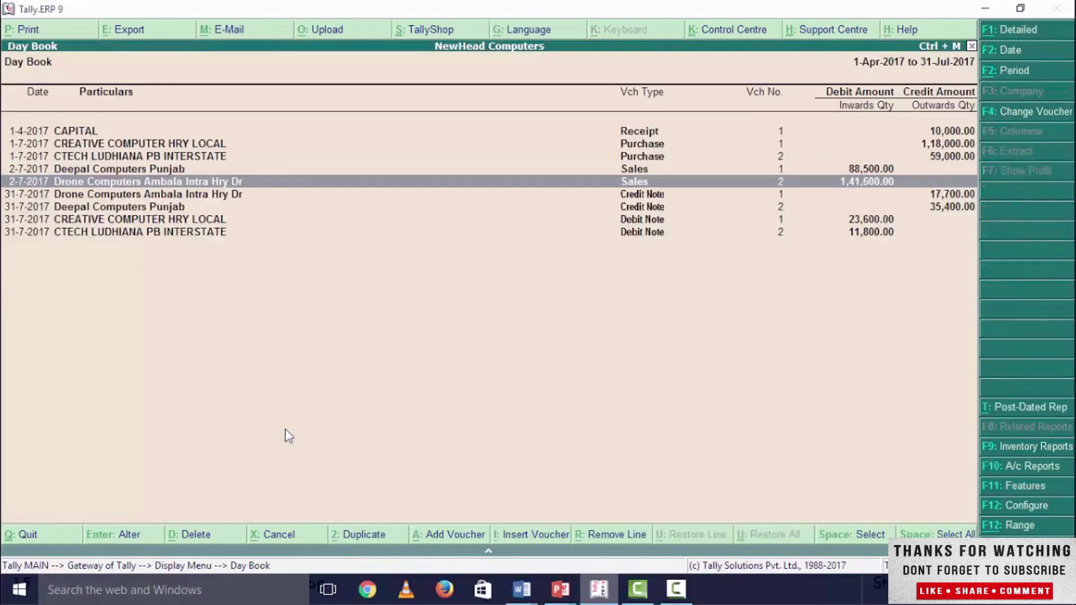
pyautogui.press('Return')
pyautogui.press('Return')
pyautogui.press('Return')
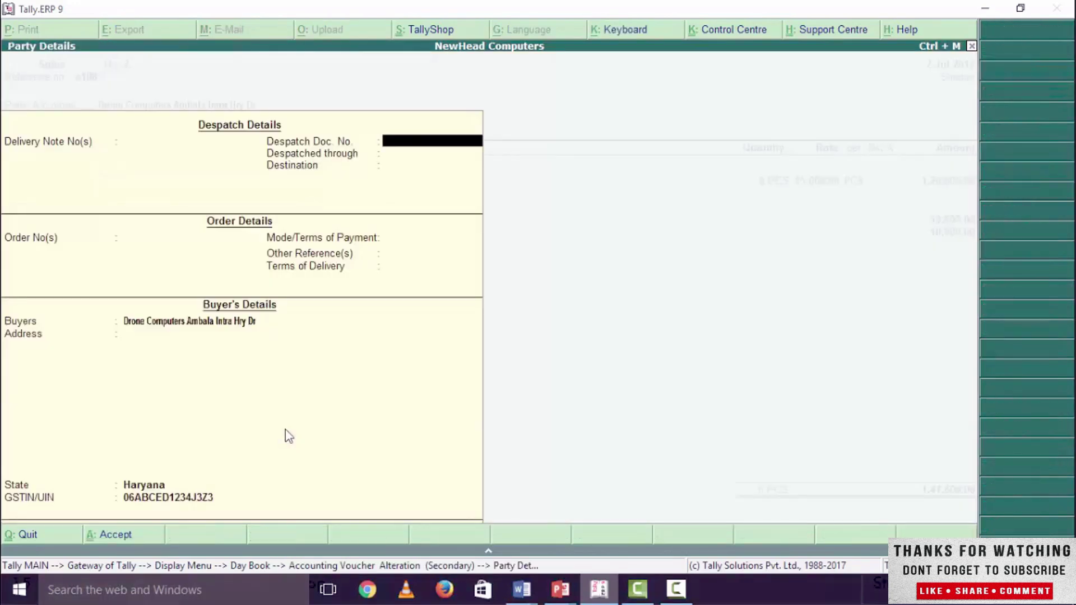
pyautogui.press('Return')
pyautogui.press('Return')
pyautogui.press('Return')
pyautogui.press('Return')
pyautogui.press('Return')
pyautogui.press('Return')
pyautogui.press('Return')
pyautogui.press('Return')
pyautogui.press('Return')
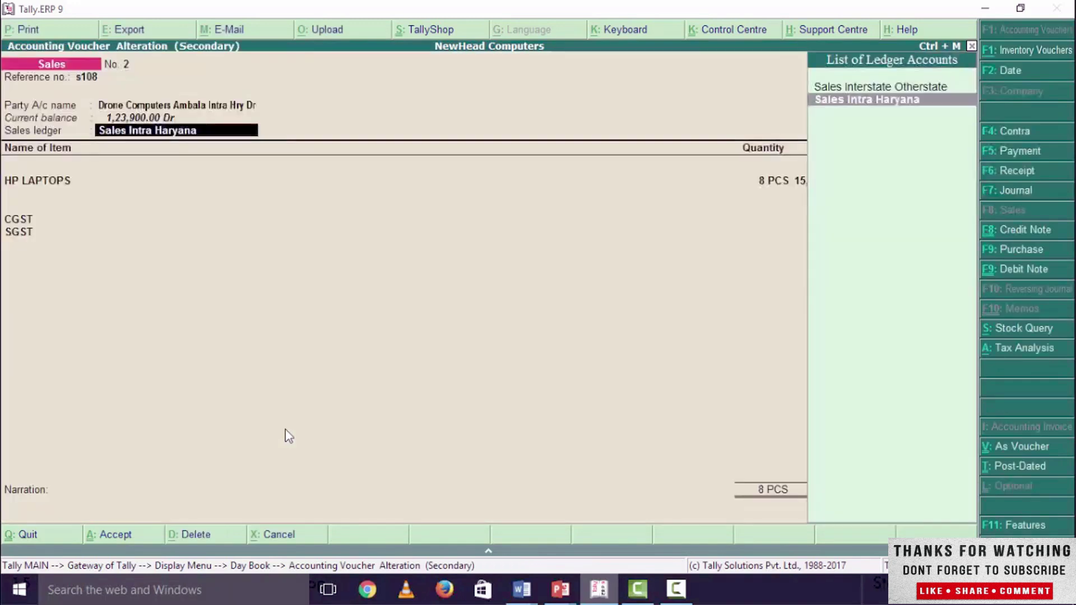
# Step: Review the HP LAPTOPS item and the CGST and SGST lines of the intrastate sales voucher through to the narration
pyautogui.press('Return')
pyautogui.press('Return')
pyautogui.press('Return')
pyautogui.press('Return')
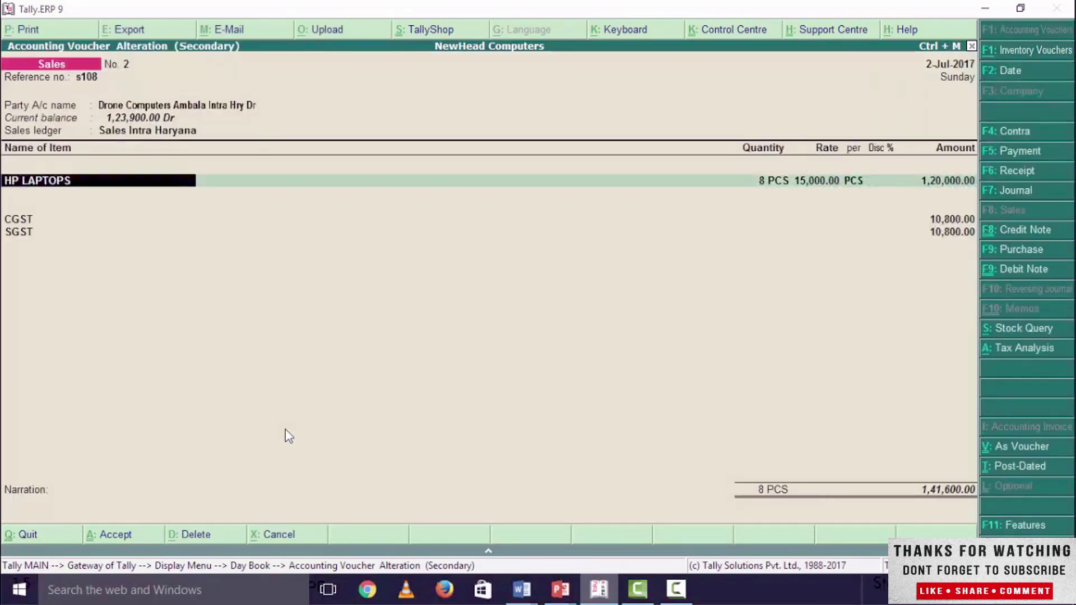
pyautogui.press('Return')
pyautogui.press('Return')
pyautogui.press('Return')
pyautogui.press('Return')
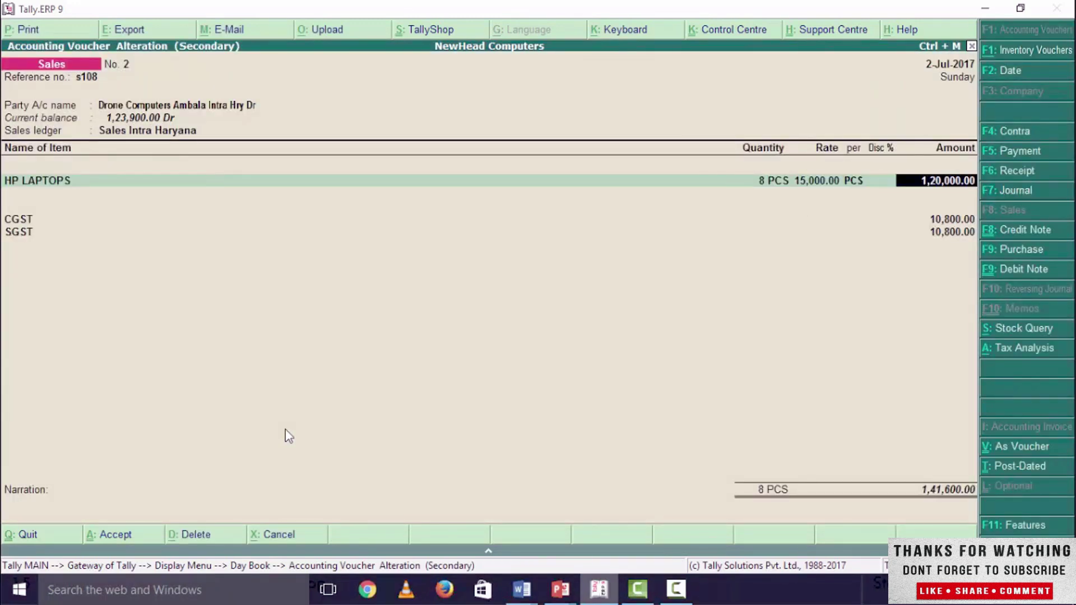
pyautogui.press('Return')
pyautogui.press('Return')
pyautogui.press('Return')
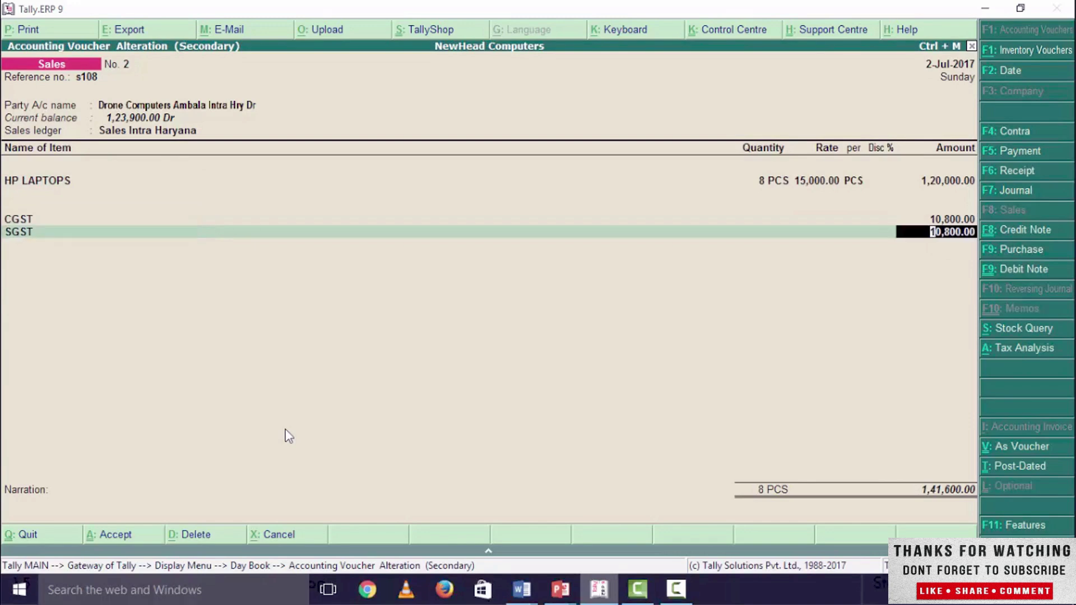
pyautogui.press('Return')
pyautogui.press('Return')
pyautogui.press('Return')
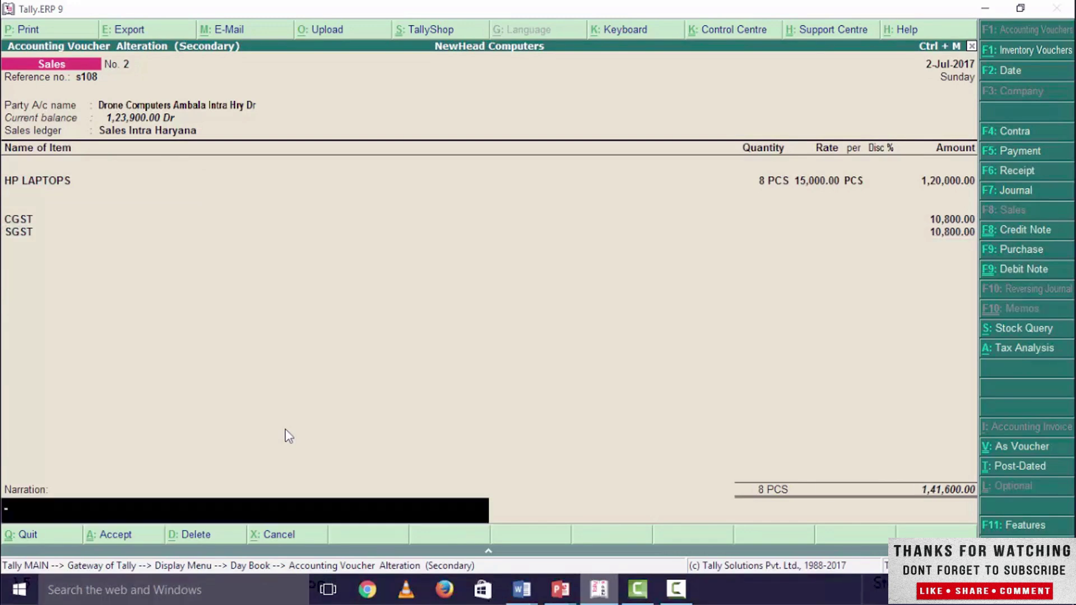